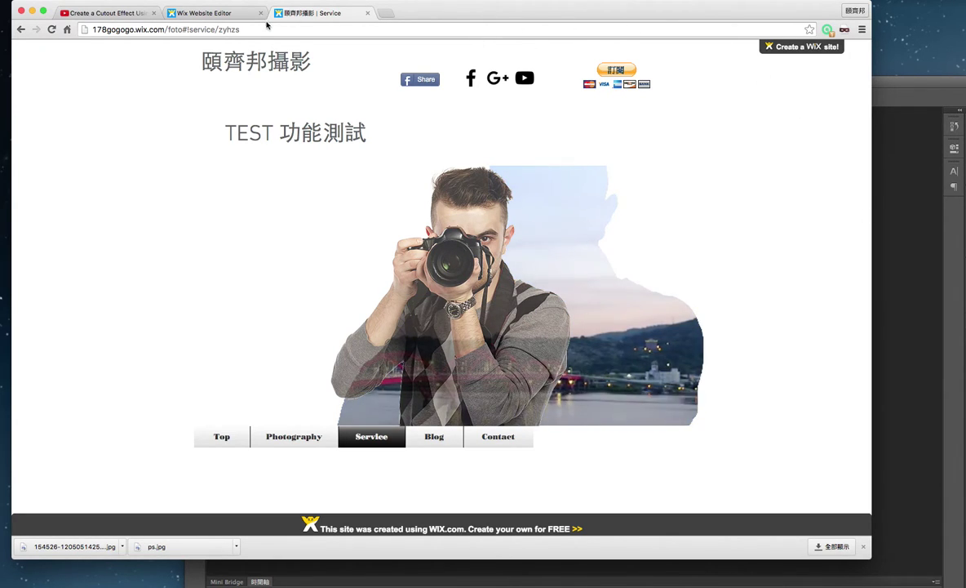
- Switch from the Wix site preview to Photoshop and open the photographer image 154526-12050514255278.jpg
click(213, 13)
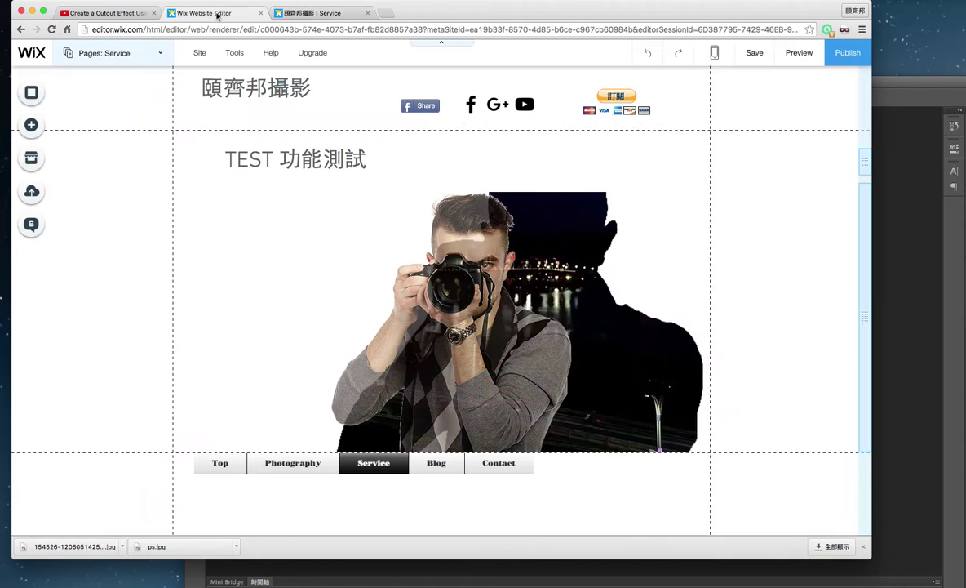
click(889, 82)
drag(840, 82, 884, 88)
double_click(883, 89)
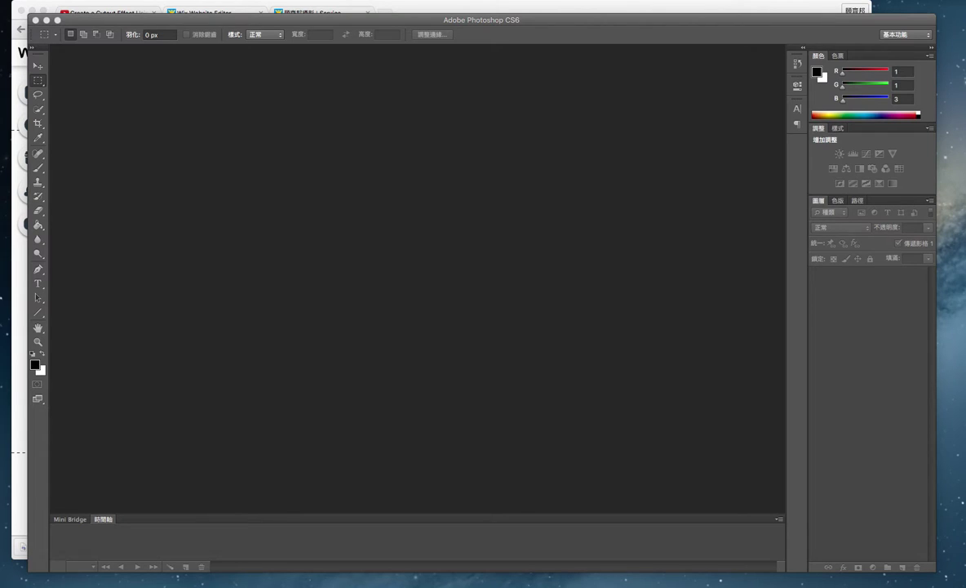
drag(950, 319, 426, 315)
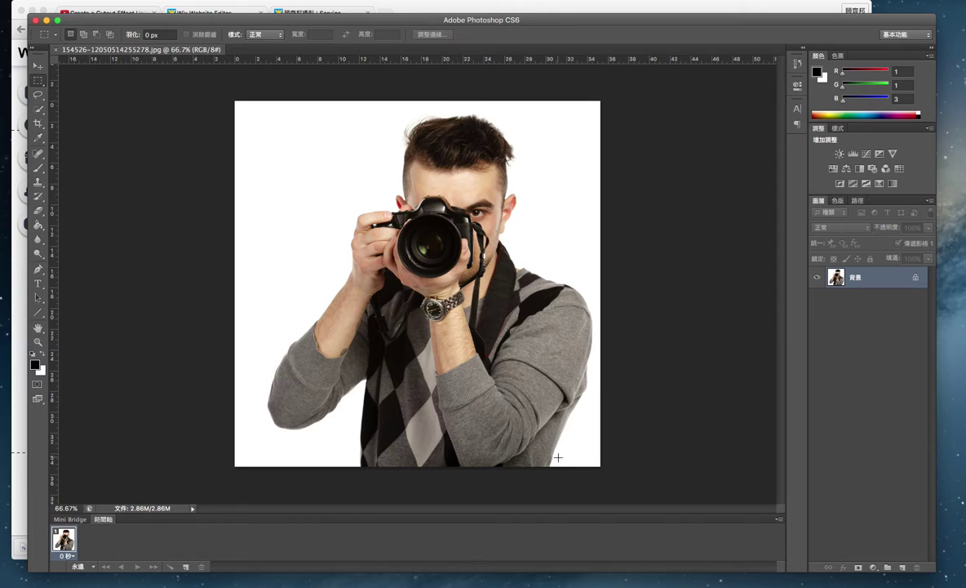
drag(181, 24, 170, 18)
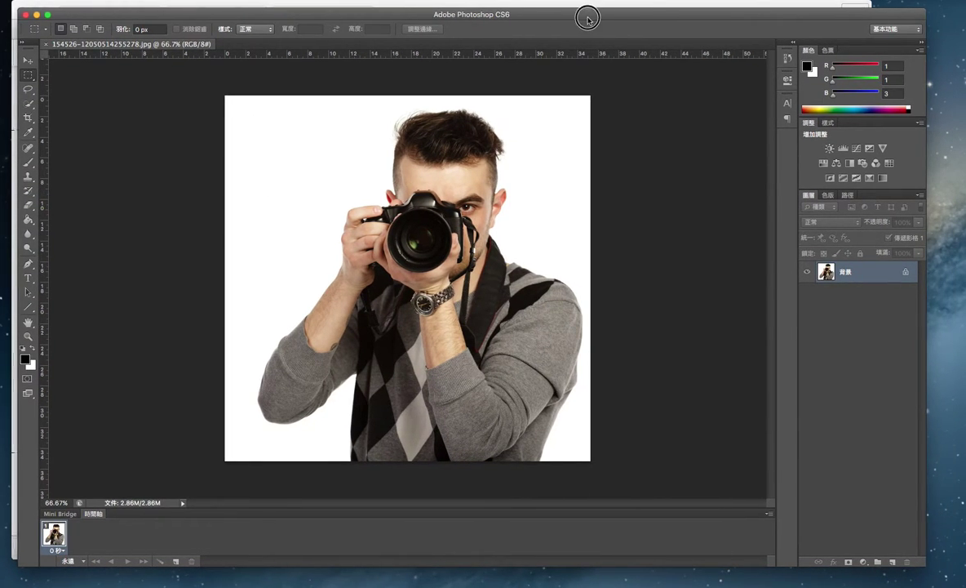
key(super+Tab)
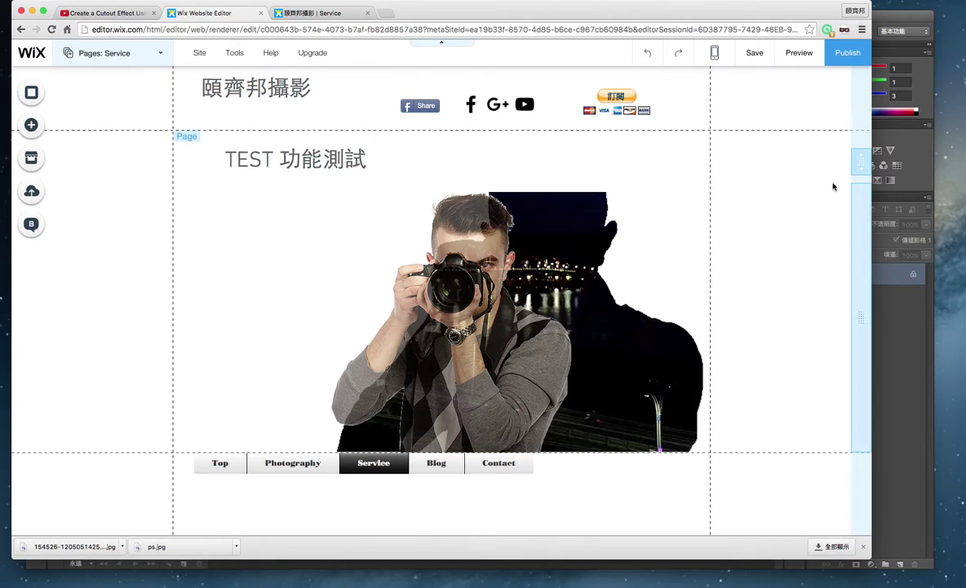
click(882, 20)
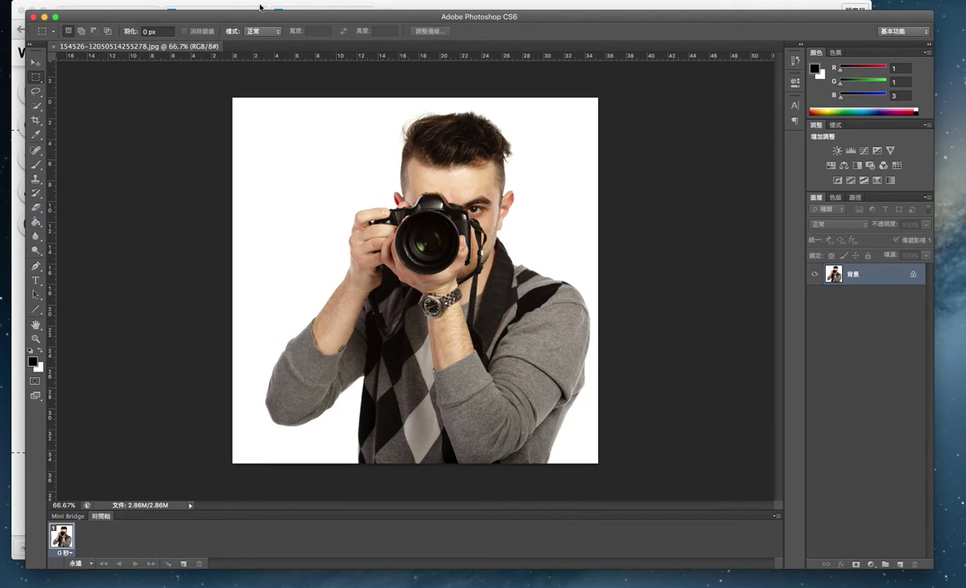
- Resize the photographer image to 500 × 500 pixels with proportions constrained
click(139, 0)
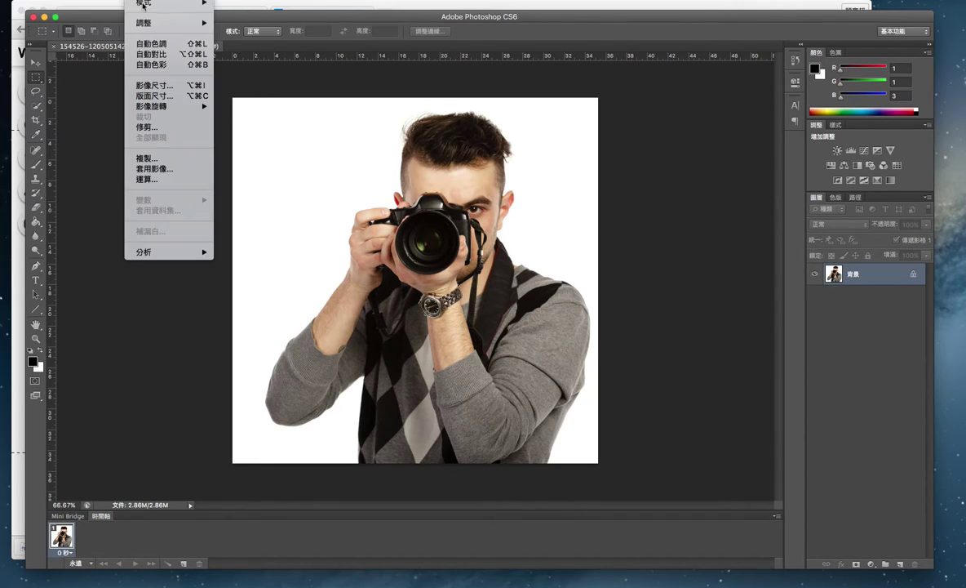
click(161, 88)
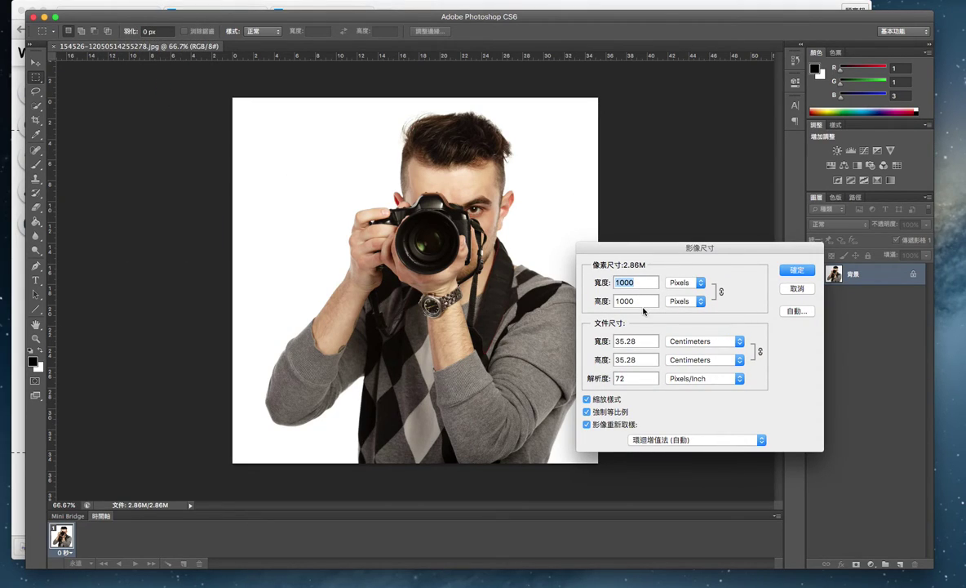
drag(653, 300, 584, 301)
text(500)
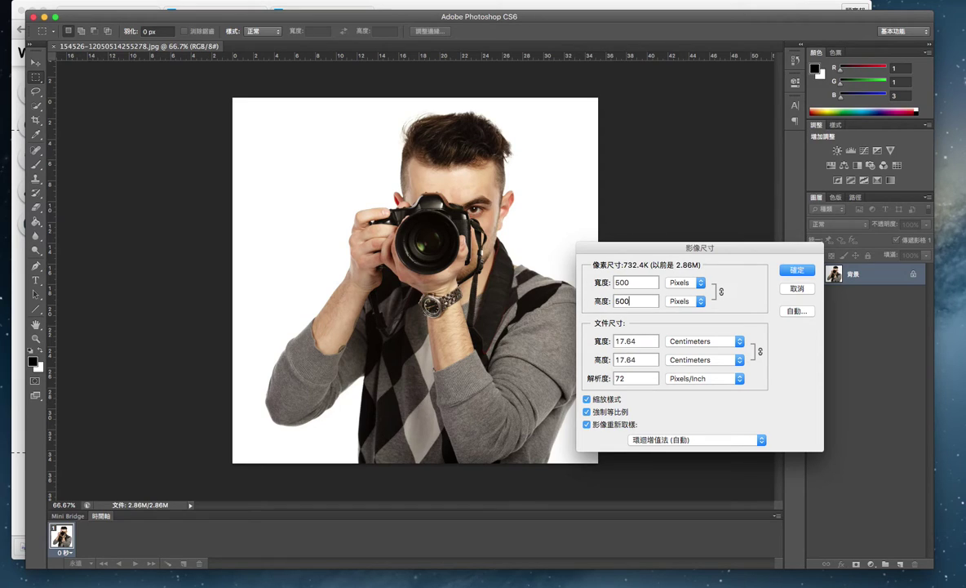
click(796, 271)
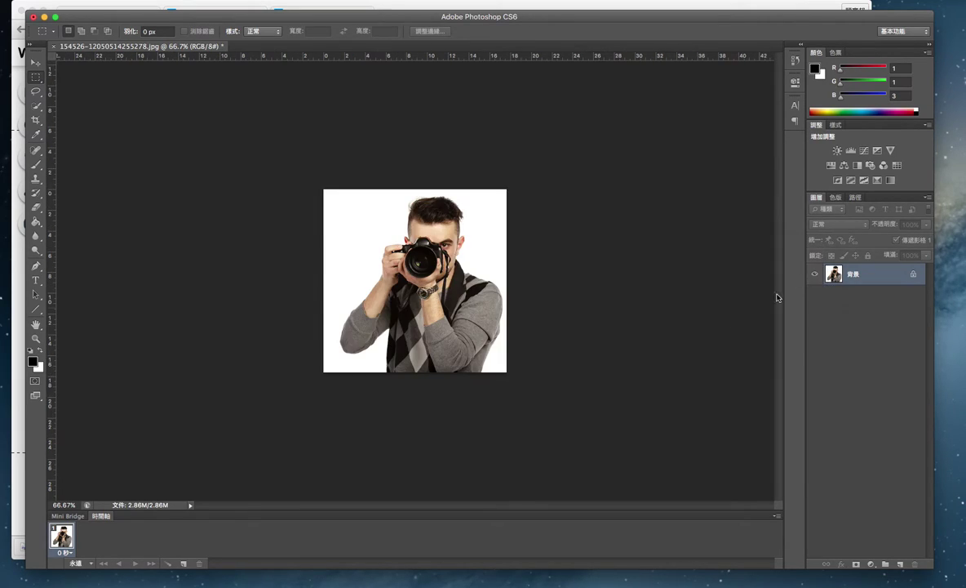
- Widen the canvas to 1350 pixels, keeping the image centred and using white as the extension colour
click(148, 1)
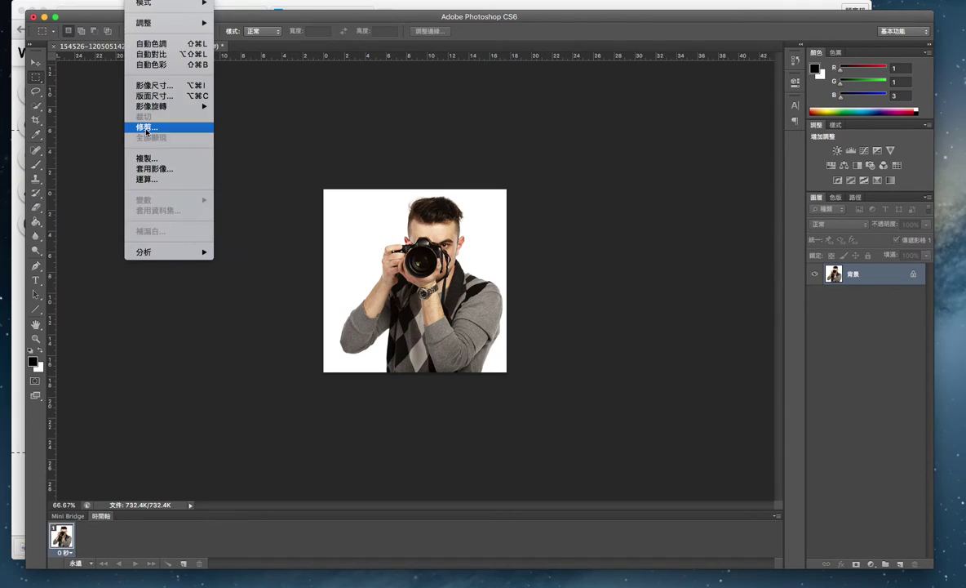
click(151, 97)
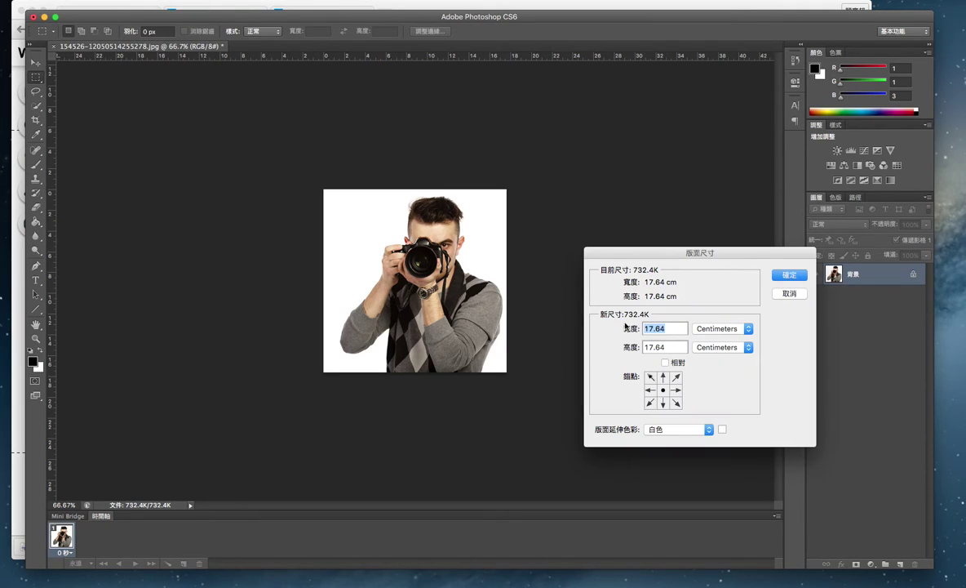
click(749, 327)
click(714, 308)
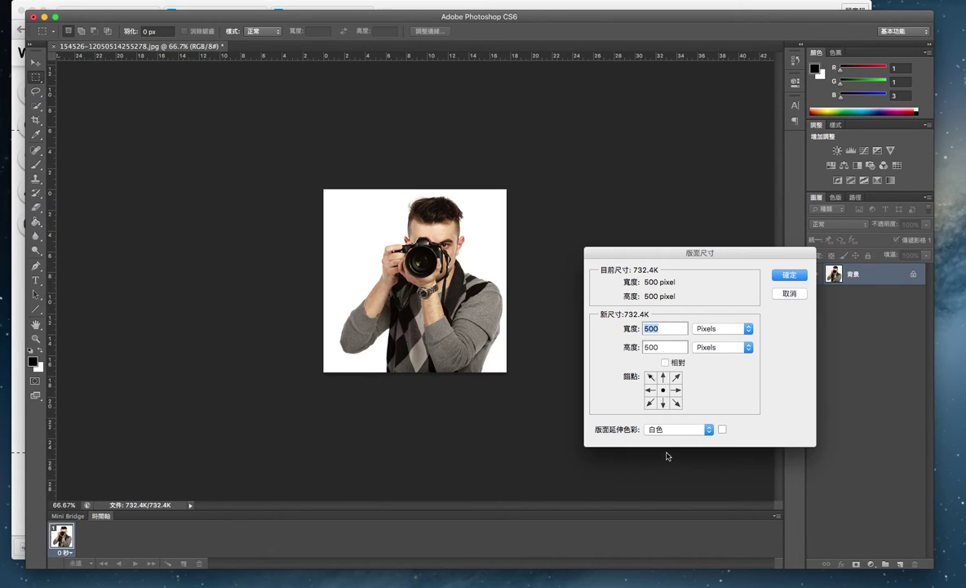
text(12)
key(BackSpace)
key(BackSpace)
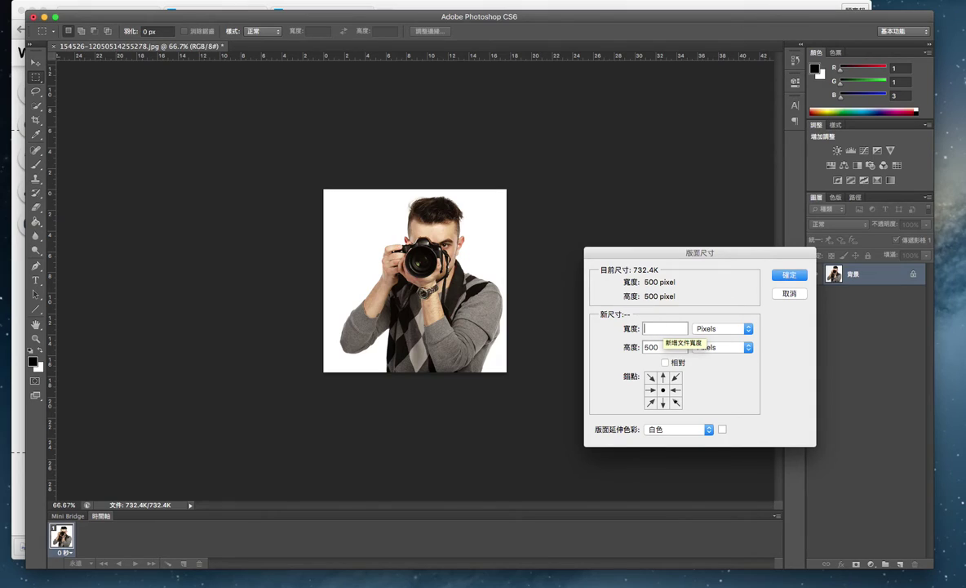
text(1350)
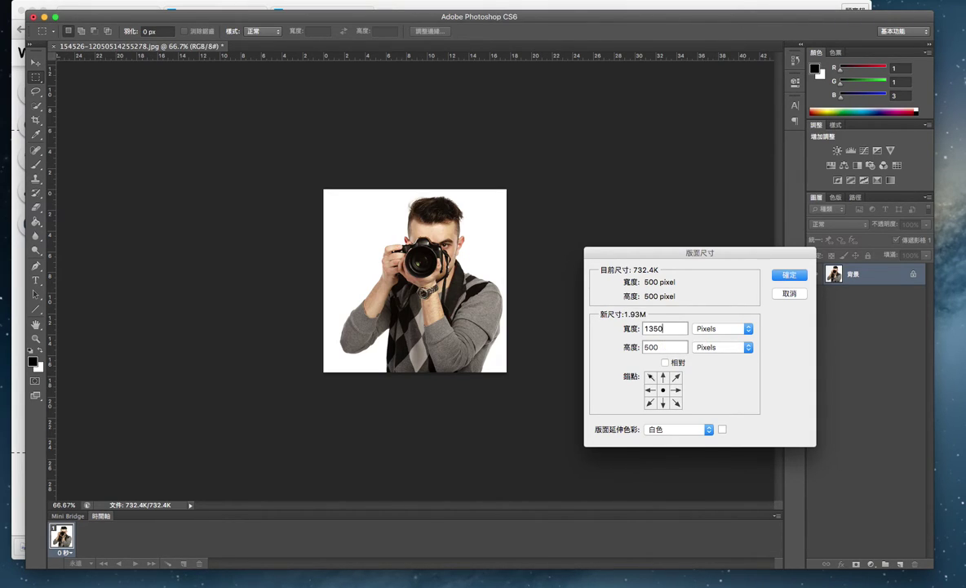
click(779, 274)
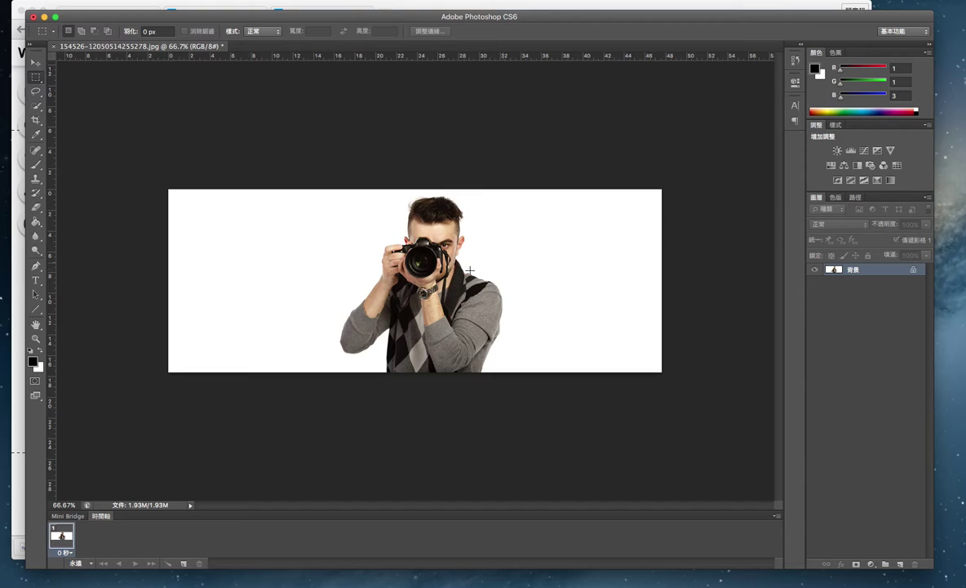
- Compare the individual colour channels of the image and duplicate the blue channel
click(834, 198)
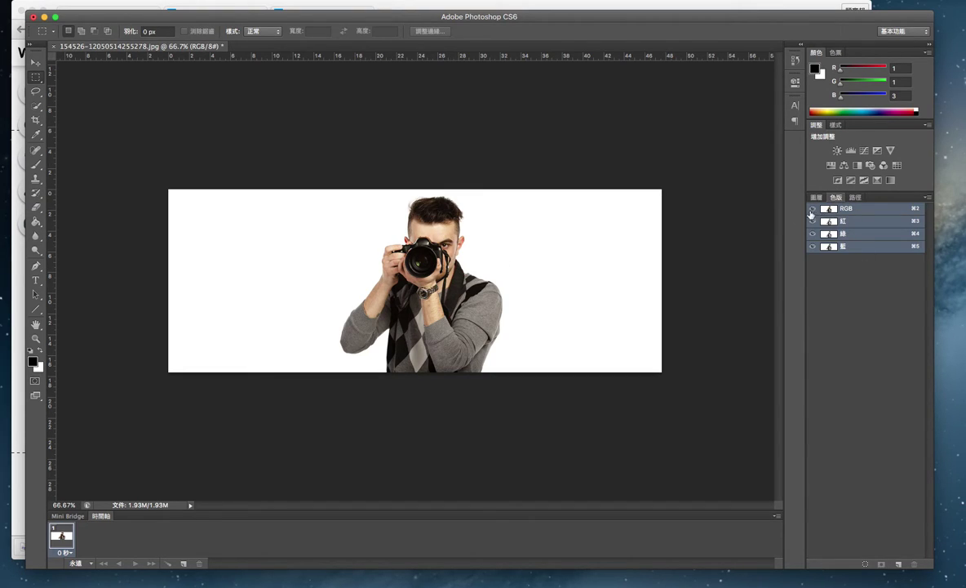
click(813, 221)
click(813, 233)
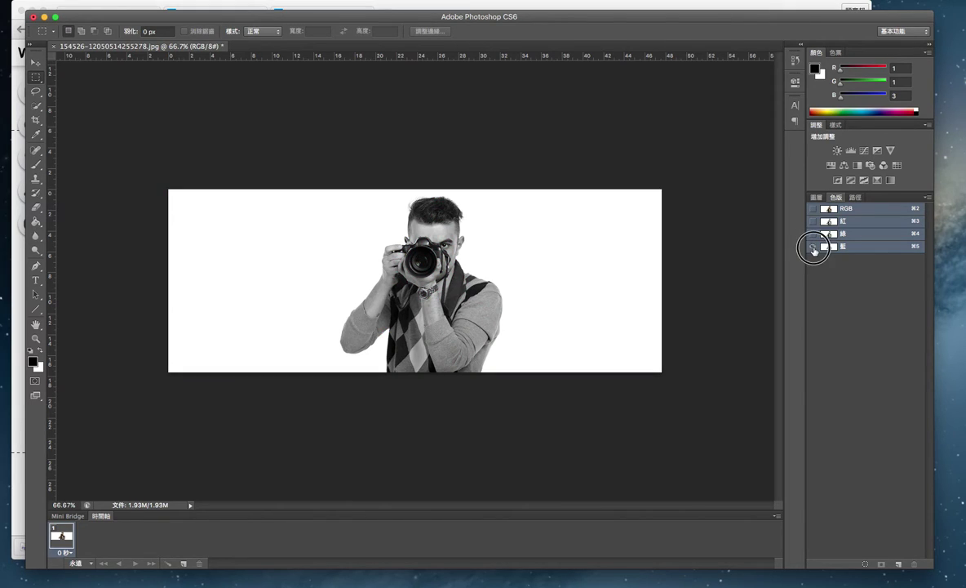
click(812, 233)
click(813, 246)
click(813, 246)
click(813, 233)
click(839, 246)
drag(840, 255, 901, 564)
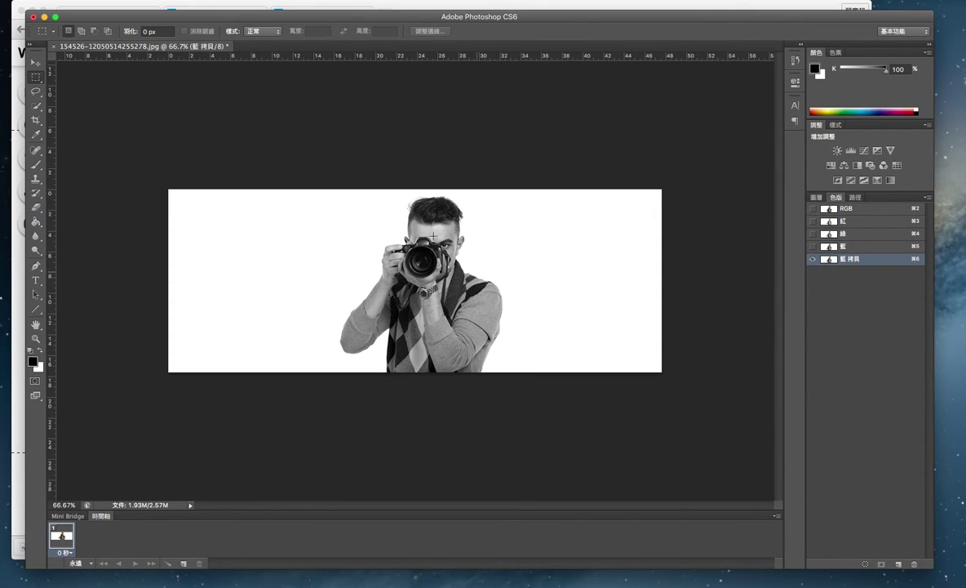
- Invert the tones of the blue channel copy
click(140, 0)
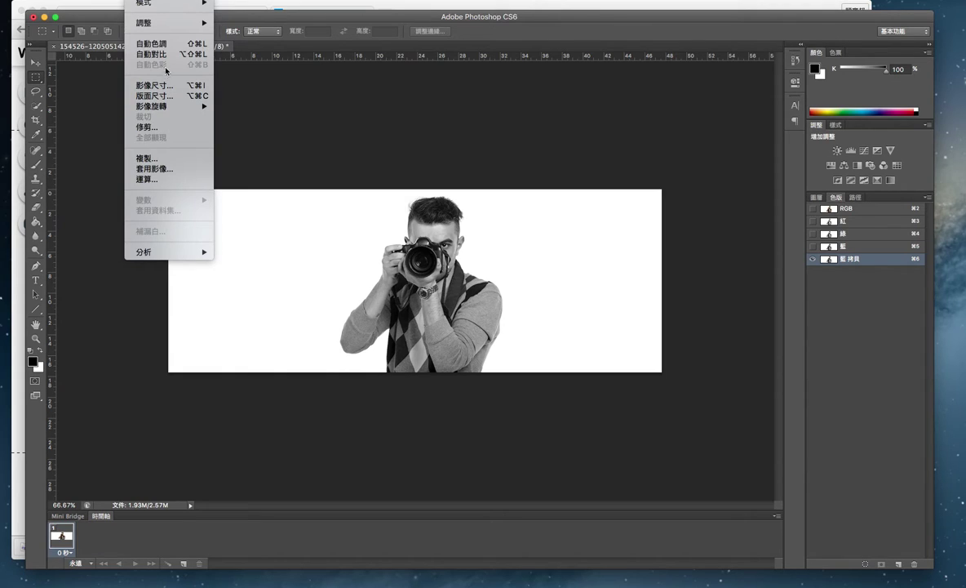
mouse_move(155, 24)
click(261, 159)
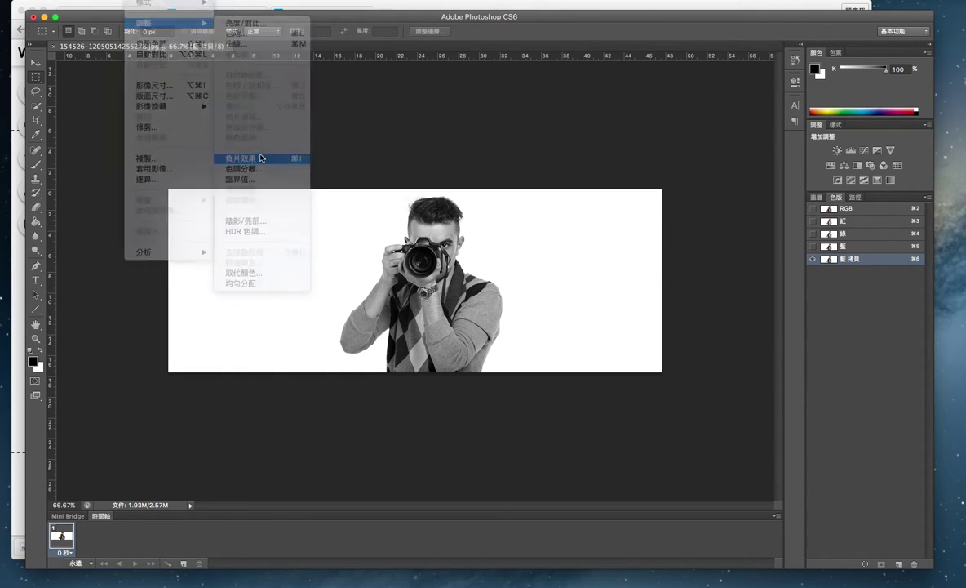
- Apply Levels to the blue channel copy with black input 22 and white input 96, and brighten the midtones
click(140, 0)
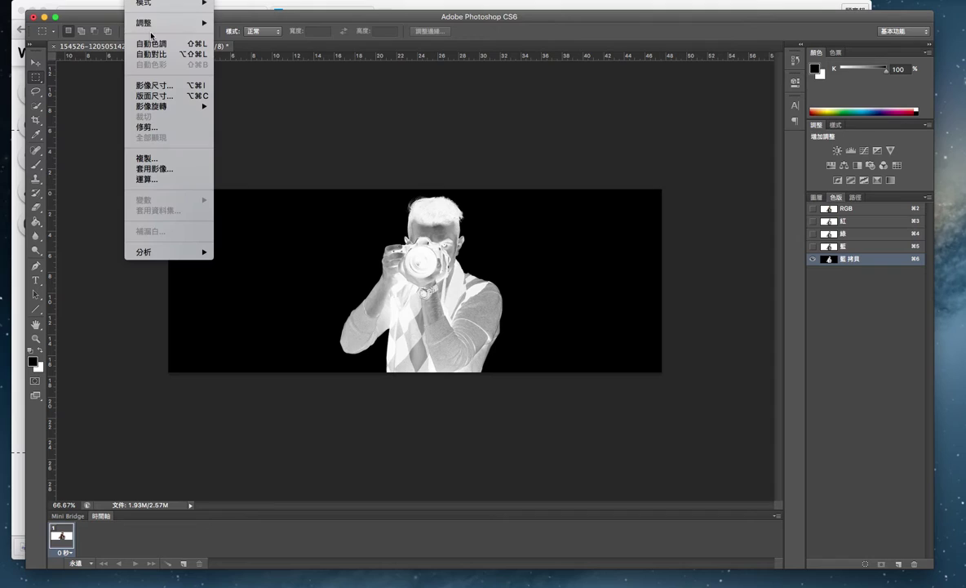
mouse_move(144, 23)
click(233, 33)
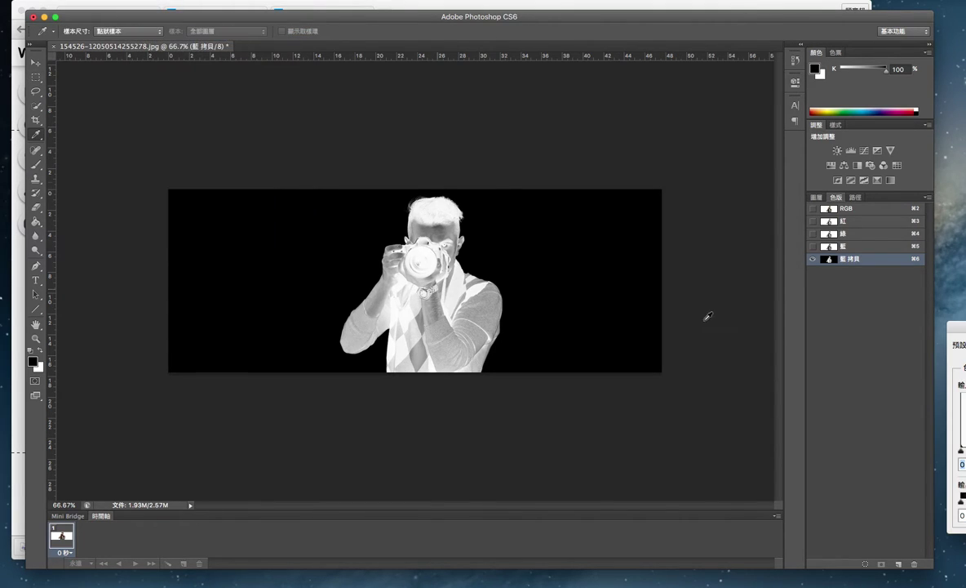
drag(961, 328, 722, 271)
drag(791, 397, 732, 397)
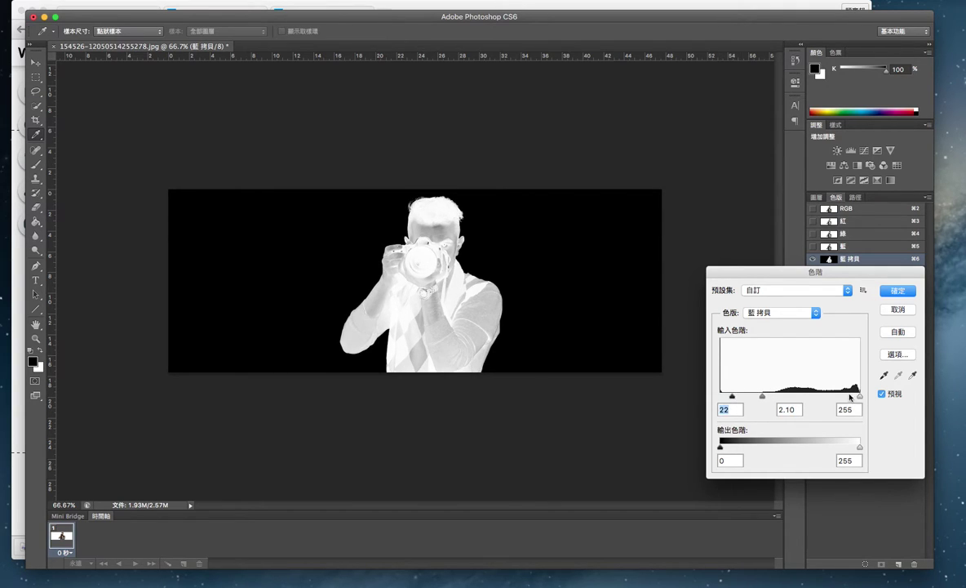
drag(860, 397, 774, 399)
click(773, 399)
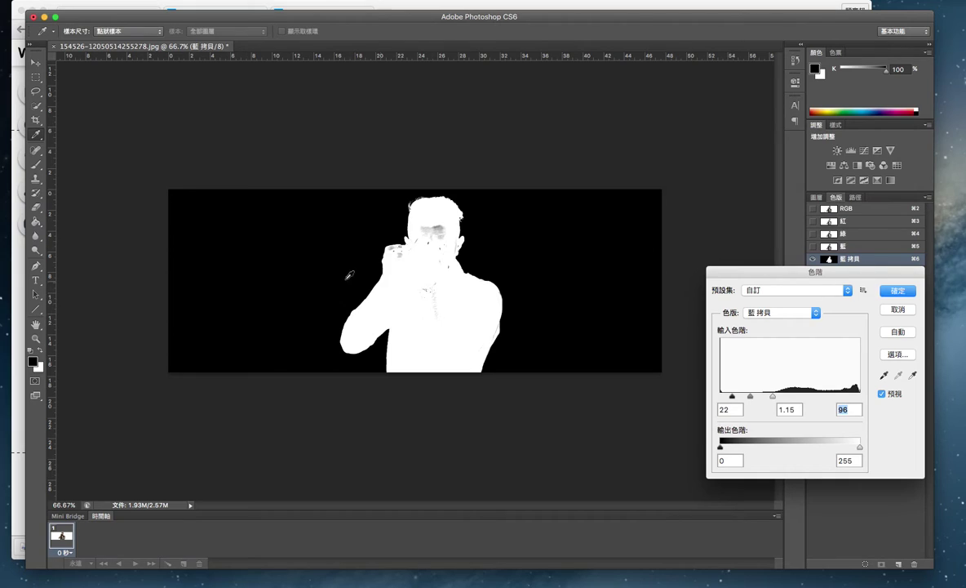
drag(751, 397, 737, 397)
click(902, 296)
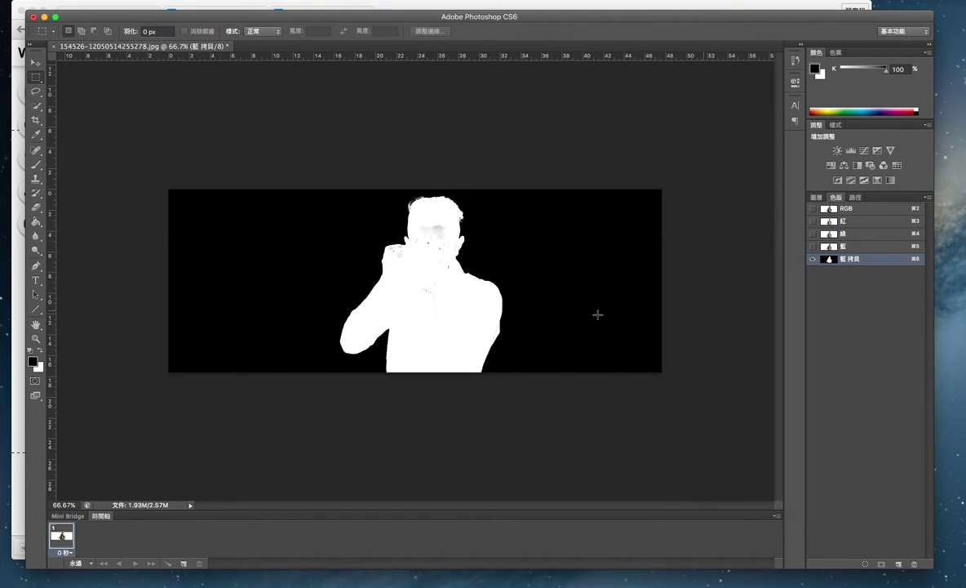
- Make white the foreground colour, set the Brush to size 55 and start painting over the gray spots on the figure's chest
click(40, 349)
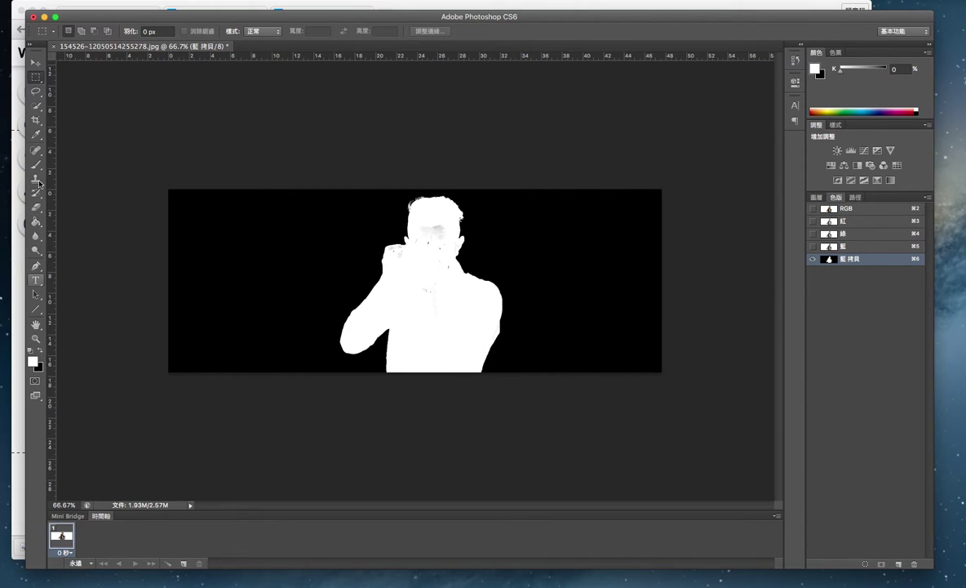
click(36, 164)
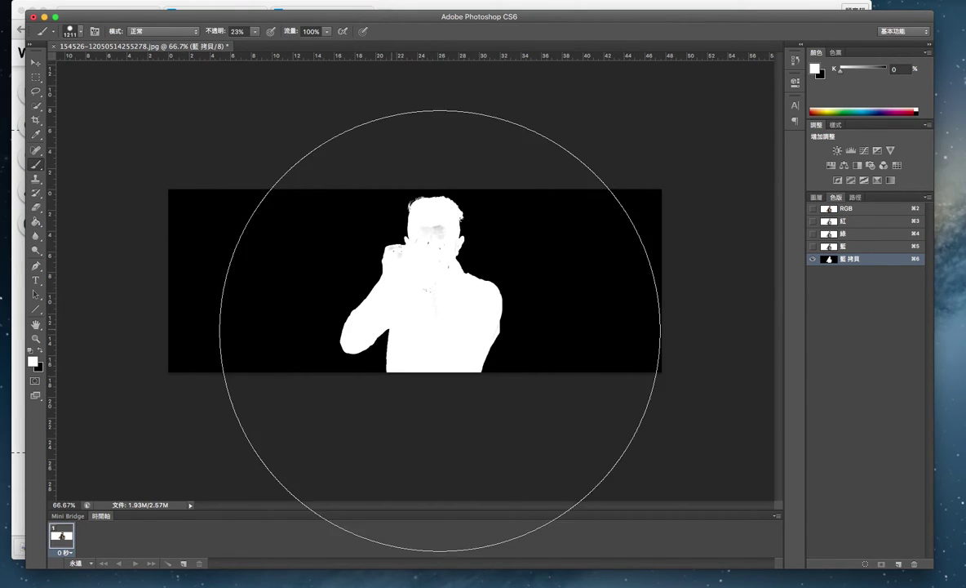
click(81, 33)
mouse_move(83, 64)
mouse_down()
mouse_move(127, 67)
mouse_move(72, 68)
mouse_up()
click(424, 305)
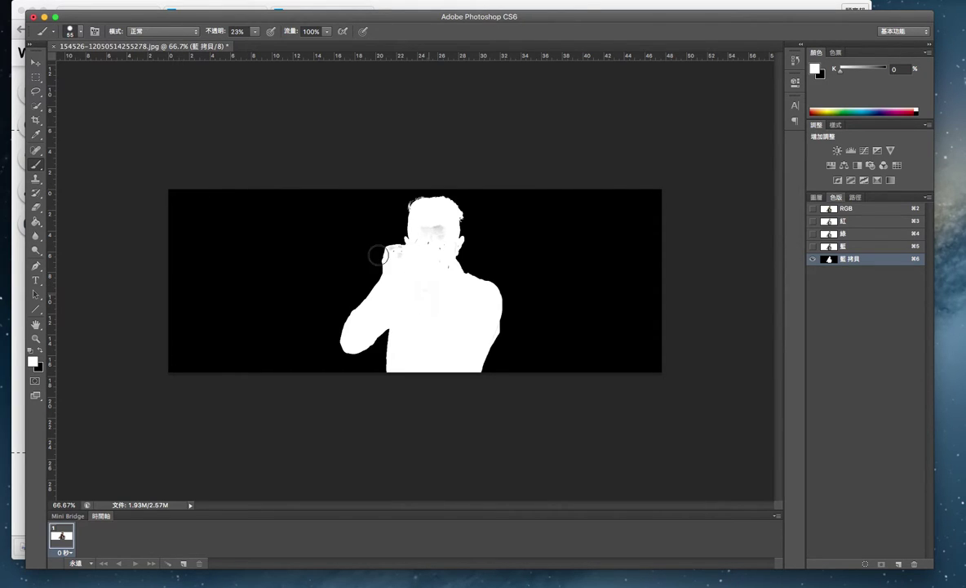
- Raise the brush opacity to 100% and paint all remaining gray areas inside the man's silhouette solid white
mouse_move(252, 34)
mouse_down()
mouse_move(238, 45)
mouse_move(294, 54)
mouse_up()
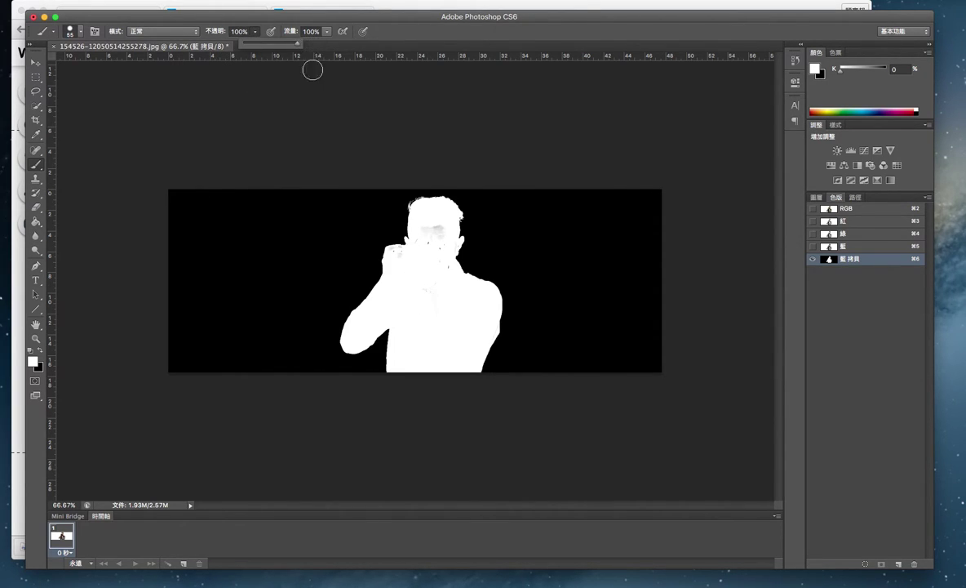
mouse_move(426, 294)
mouse_down()
mouse_move(436, 268)
mouse_move(427, 231)
mouse_move(437, 236)
mouse_move(437, 246)
mouse_move(425, 240)
mouse_move(390, 254)
mouse_move(448, 246)
mouse_move(394, 256)
mouse_up()
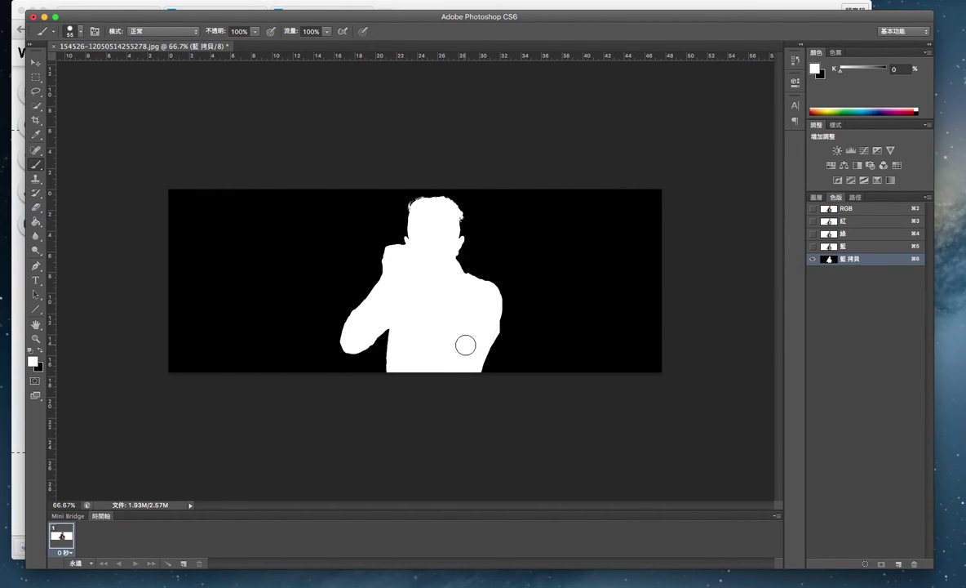
key(bracketright)
key(bracketleft)
drag(483, 328, 447, 327)
- Load the blue channel copy as a selection, then return to the layers with the RGB channels shown and the copy hidden
click(864, 563)
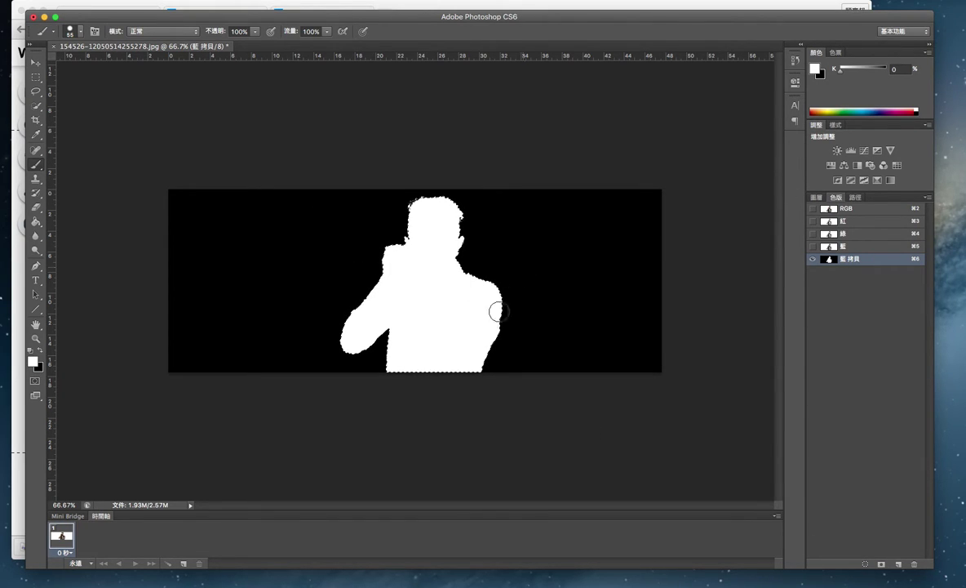
click(812, 209)
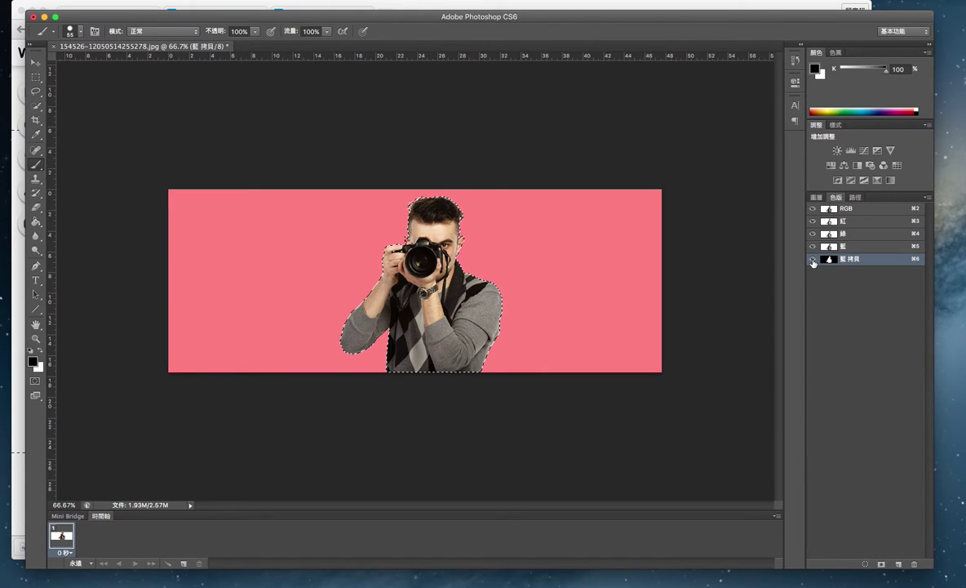
click(812, 260)
key(x)
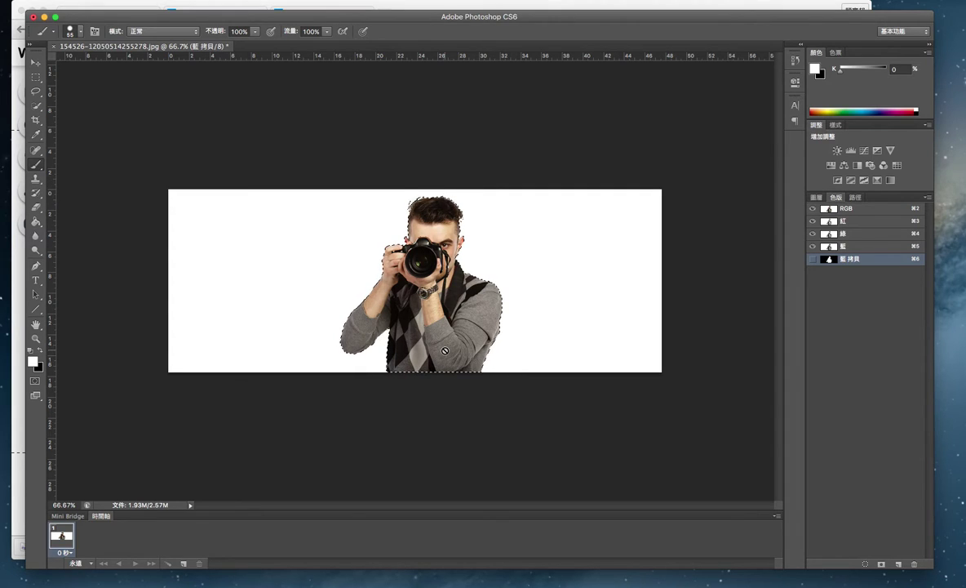
key(F7)
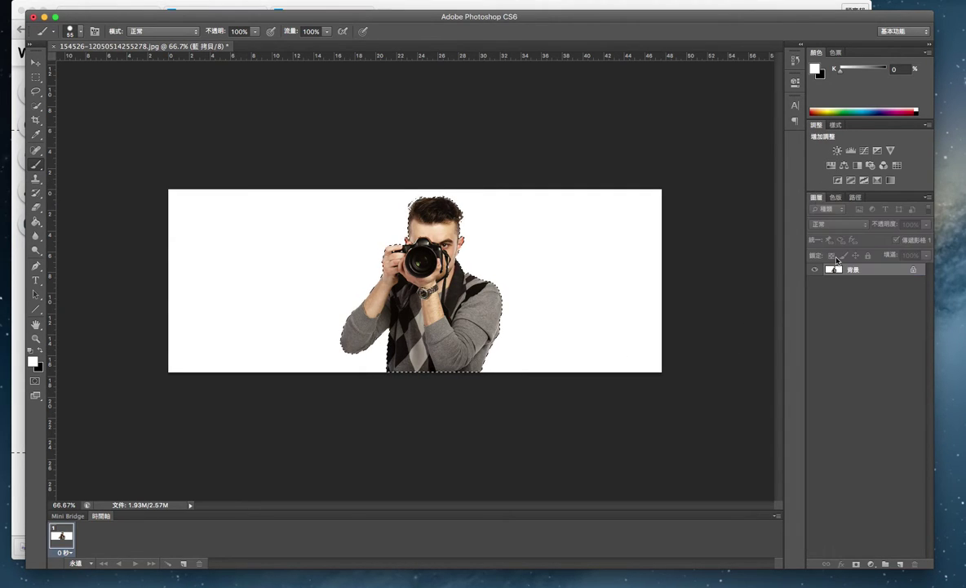
- Add a layer mask that hides the selected man and export the image for the web as PNG-24 001.png, replacing the existing file
click(855, 565)
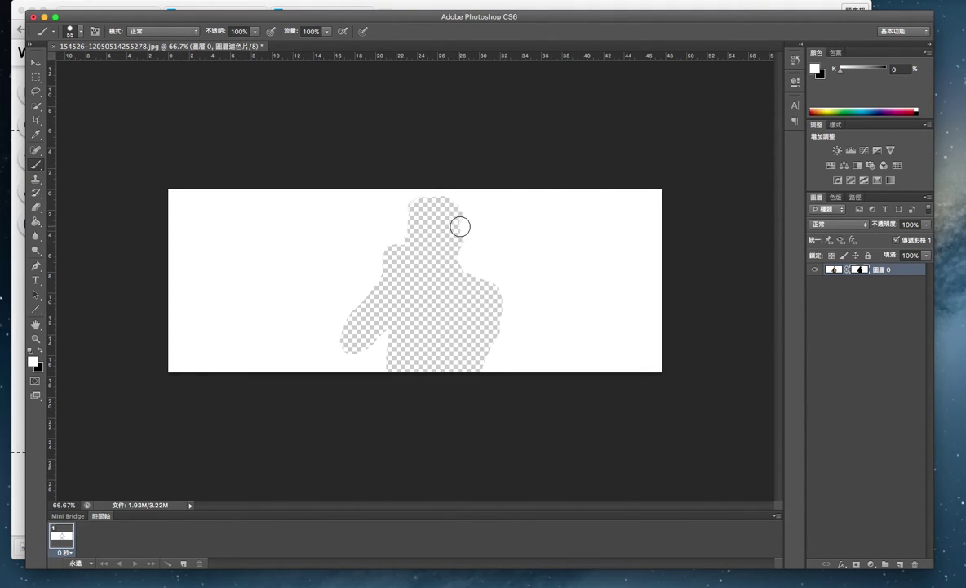
click(82, 2)
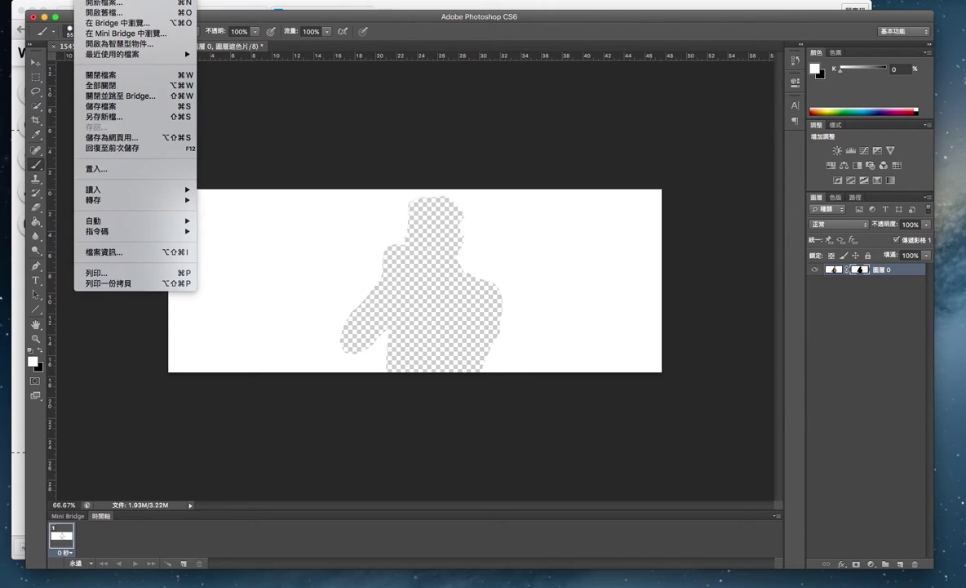
click(123, 140)
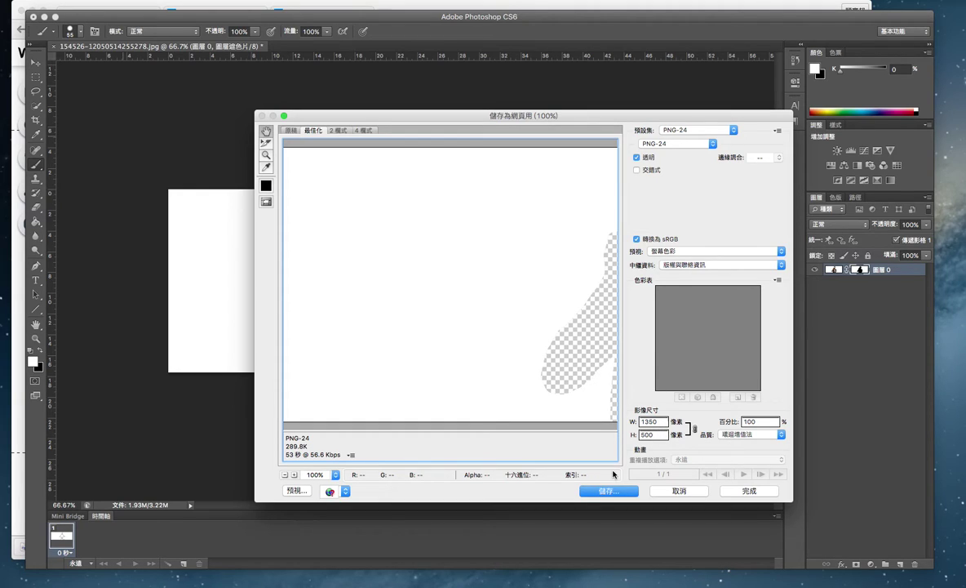
click(601, 493)
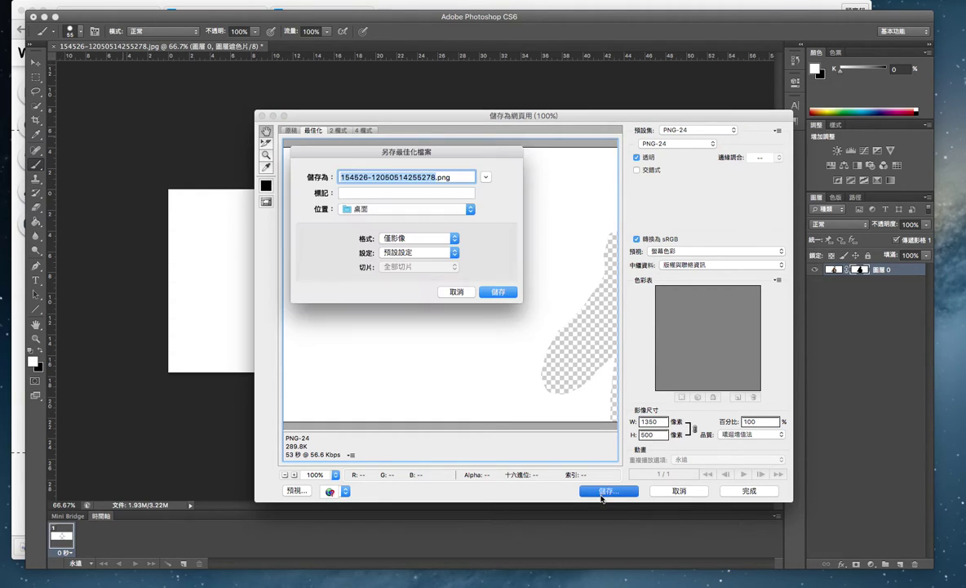
text(001)
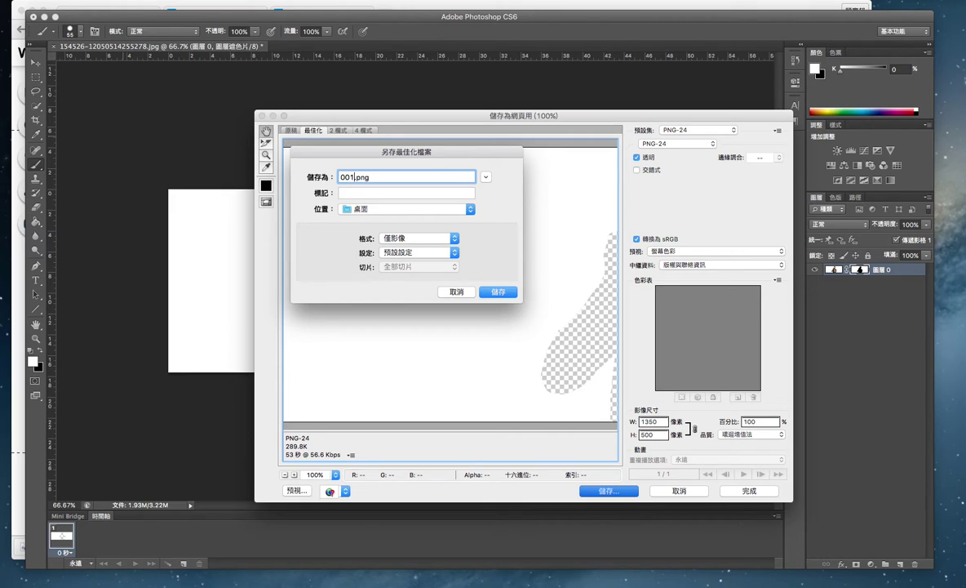
key(Return)
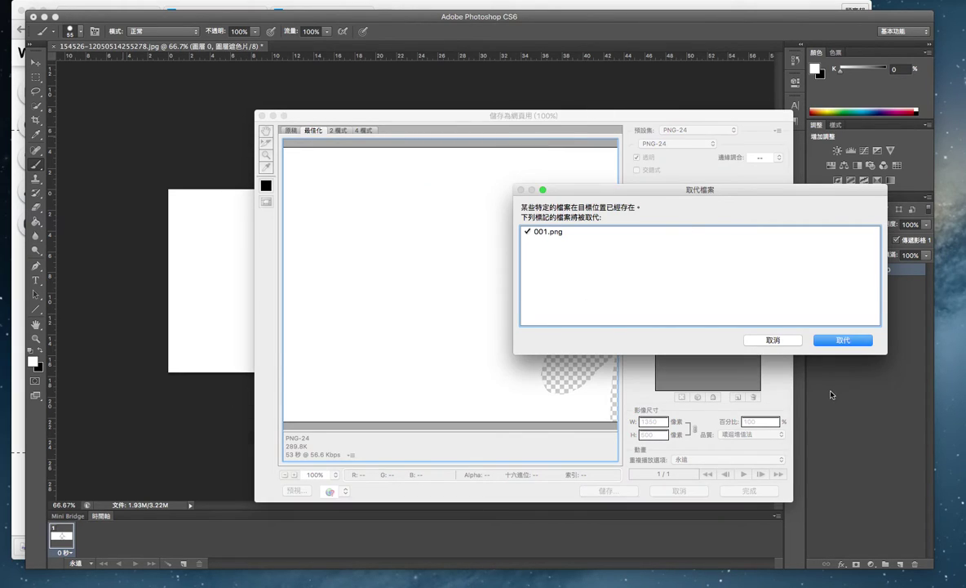
click(849, 340)
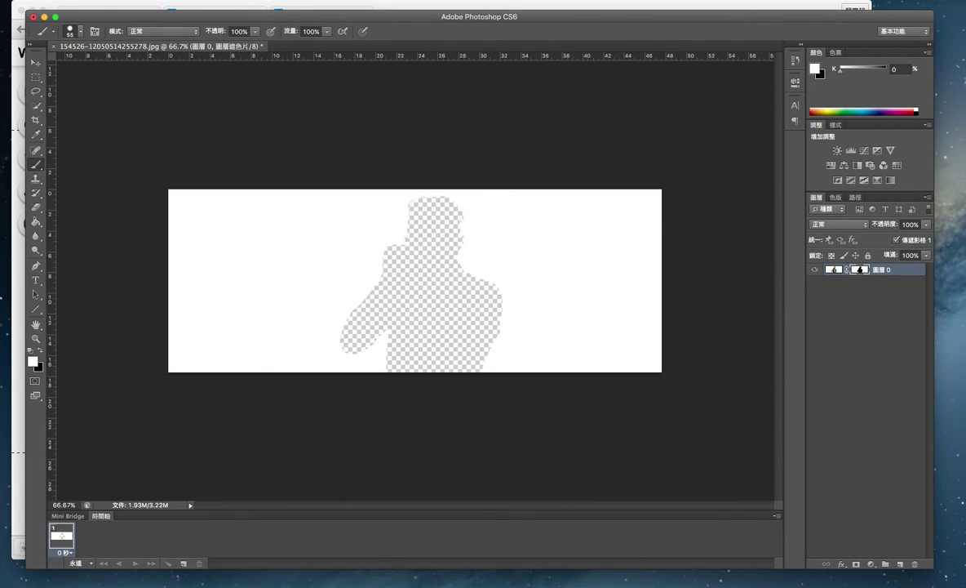
- Step back in the history to undo the layer mask that hides the man
click(135, 0)
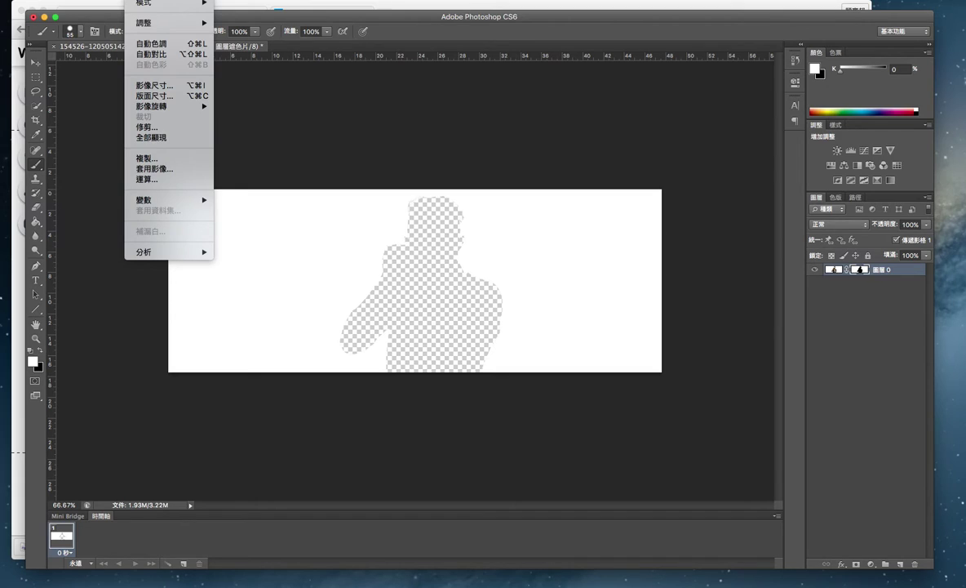
mouse_move(110, 0)
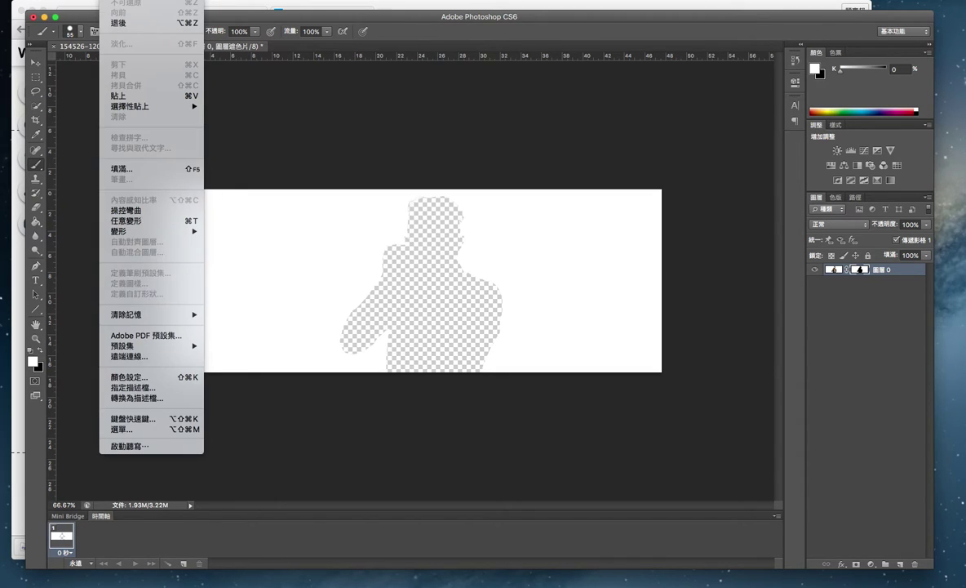
click(120, 23)
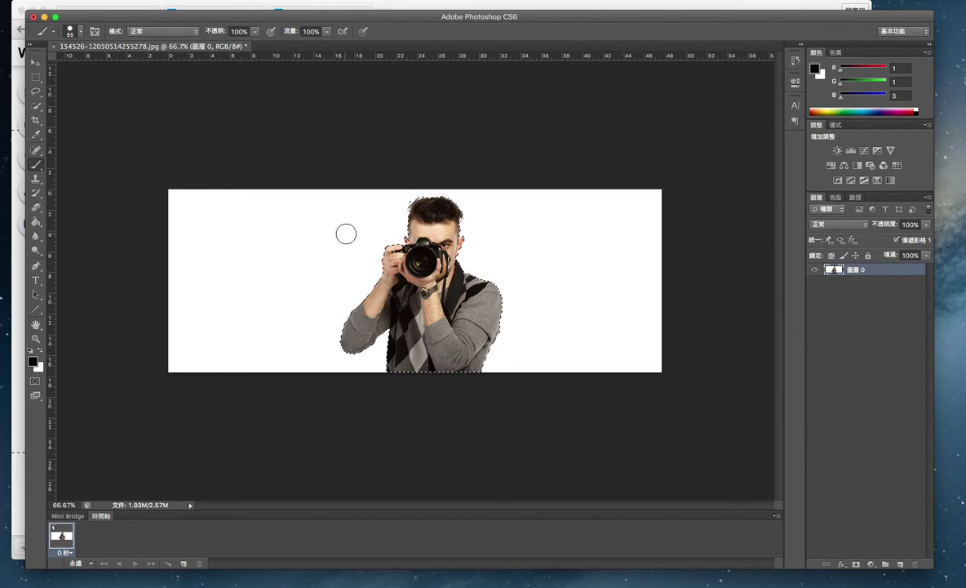
- Invert the selection and add a layer mask that hides the white background around the man
click(36, 78)
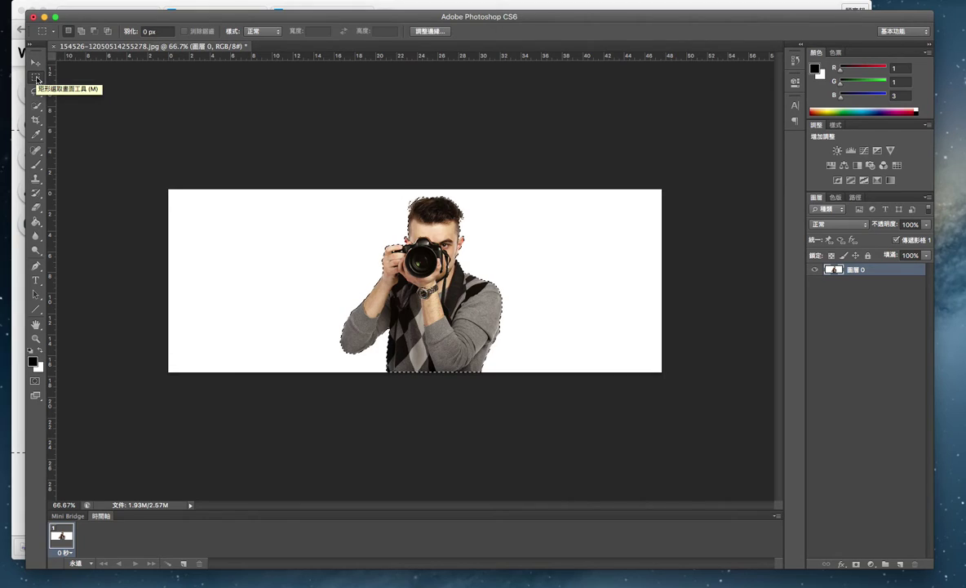
right_click(284, 236)
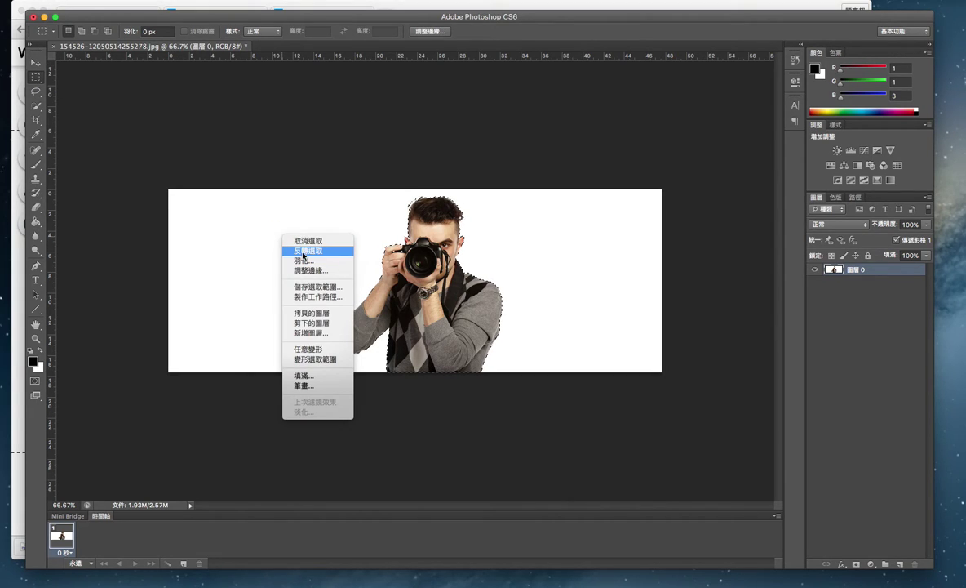
click(303, 254)
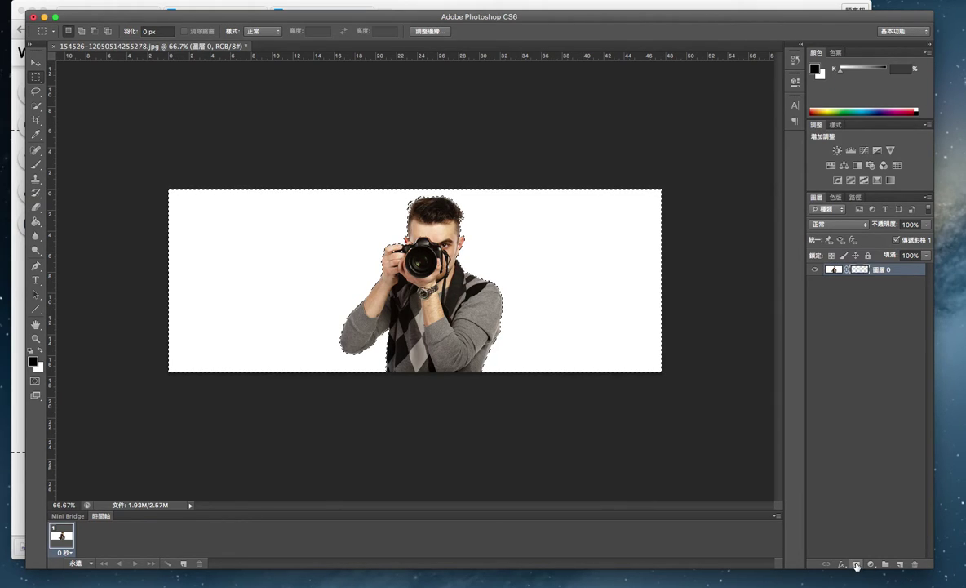
click(856, 564)
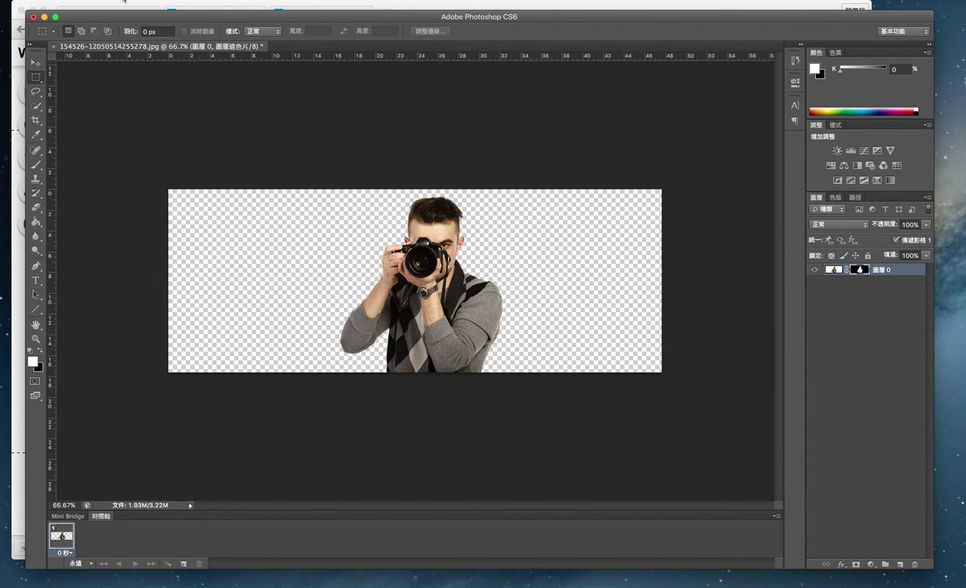
- Apply the layer mask permanently and add a new blank mask to the layer
right_click(867, 272)
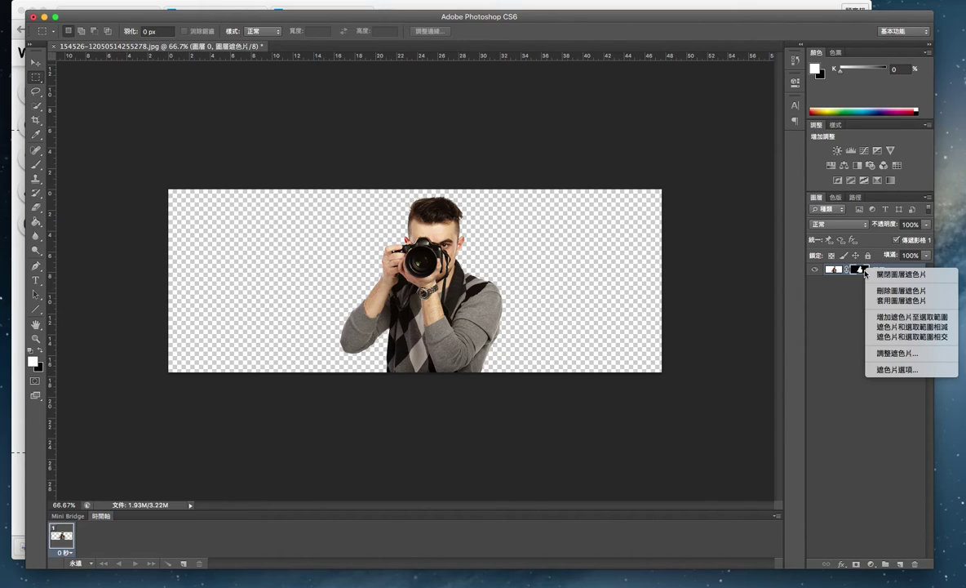
click(877, 296)
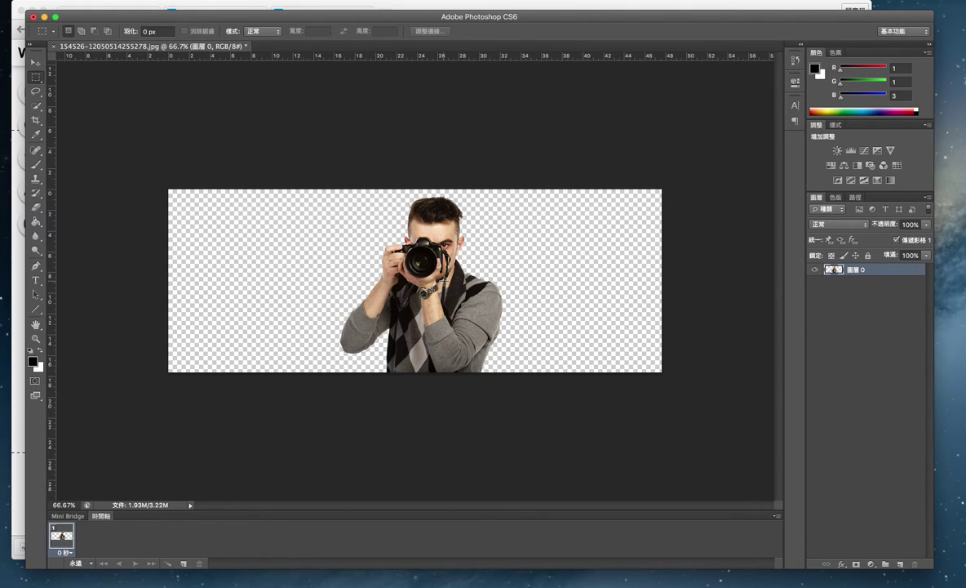
click(856, 565)
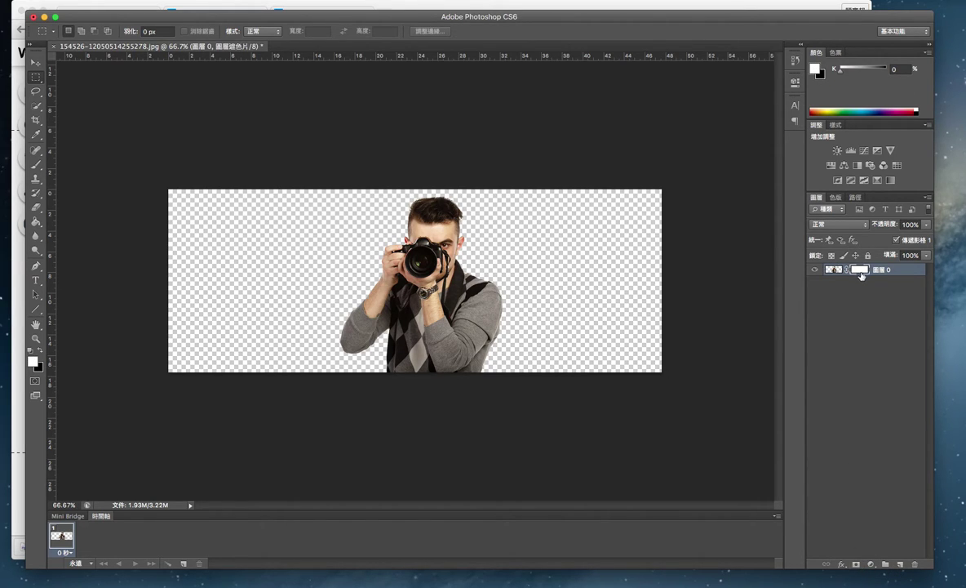
- Fade the man on the new mask by painting black over him with a 1211 px brush at 10% opacity
click(41, 350)
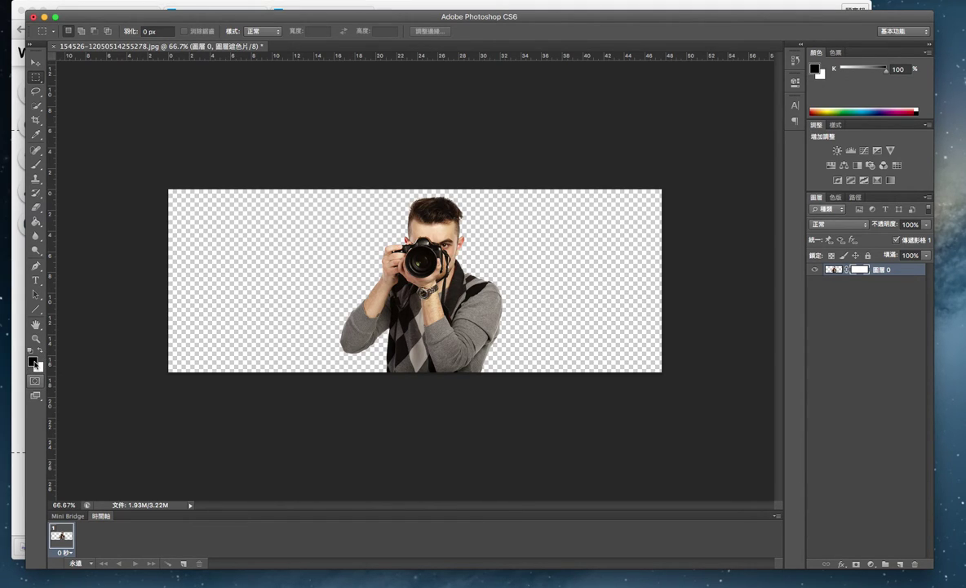
click(36, 164)
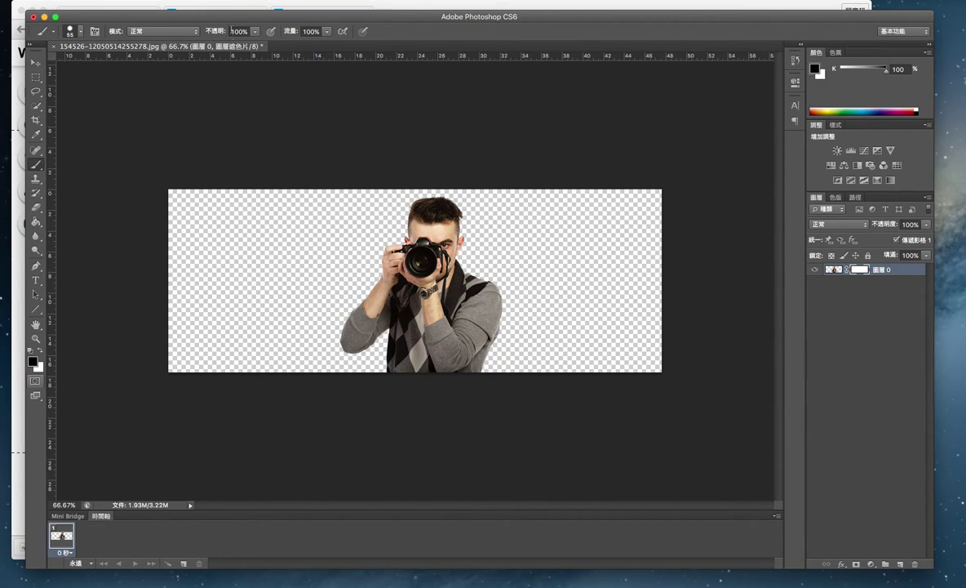
drag(255, 34, 207, 51)
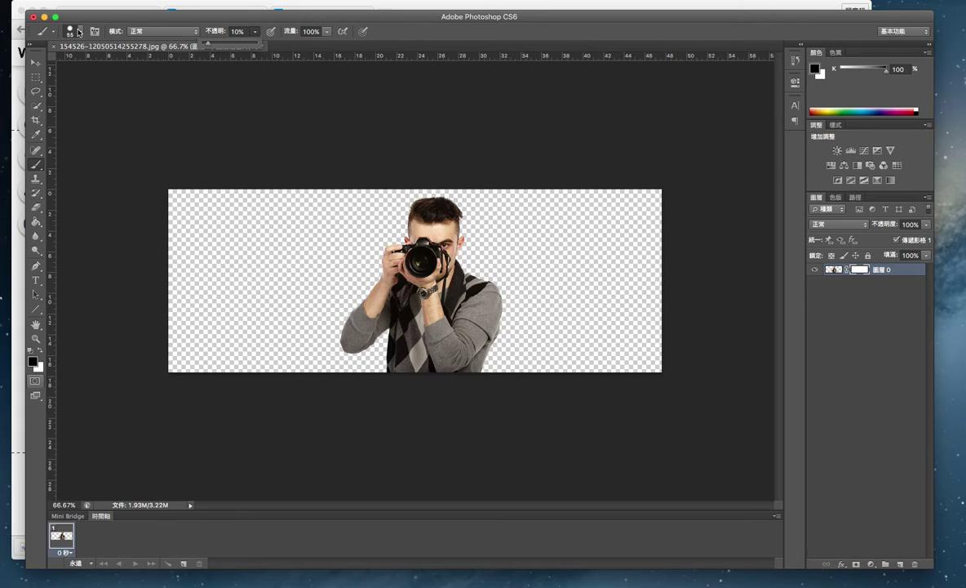
click(80, 32)
drag(73, 67, 138, 66)
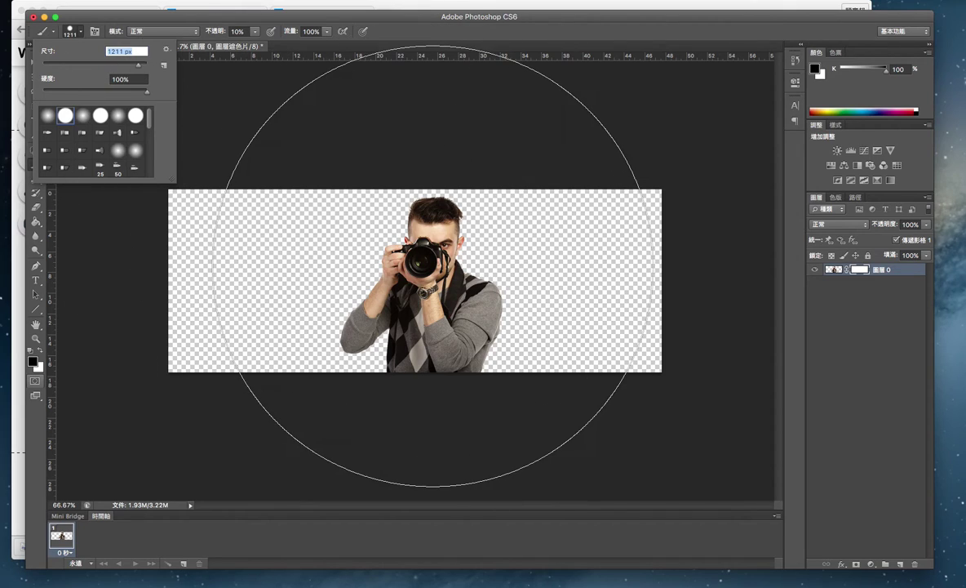
click(433, 266)
click(432, 265)
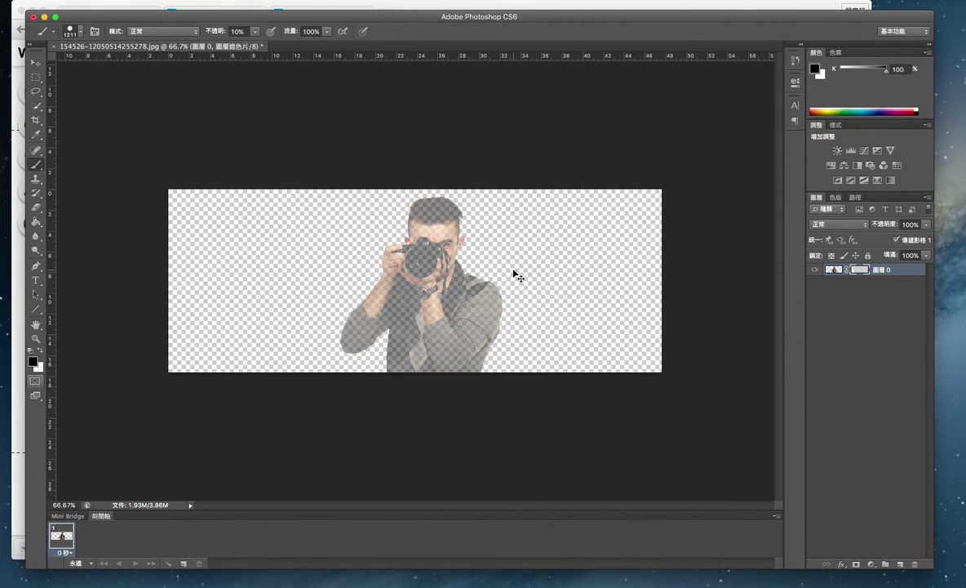
- Export the faded cutout for the web as PNG-24 002.png, replacing the existing file
click(86, 1)
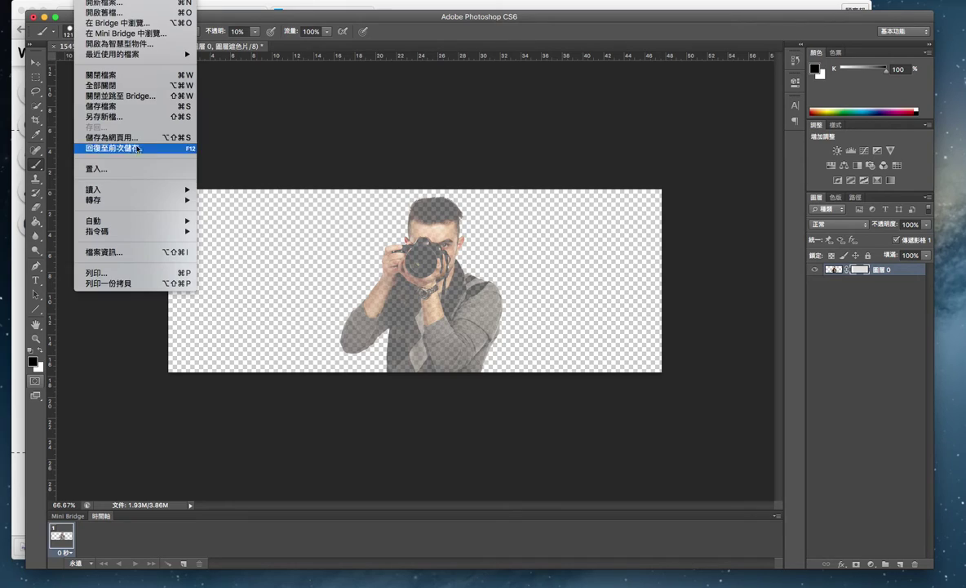
click(131, 137)
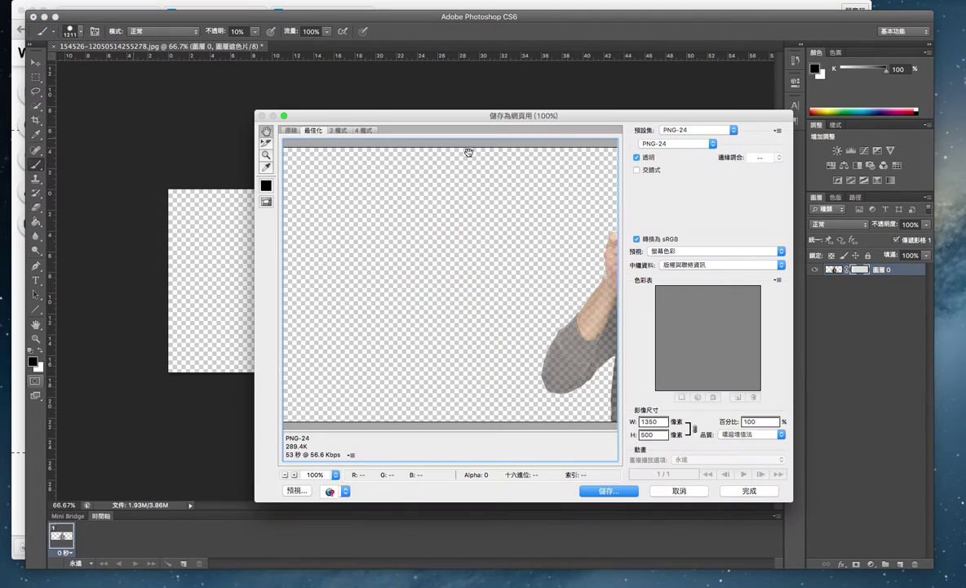
click(609, 492)
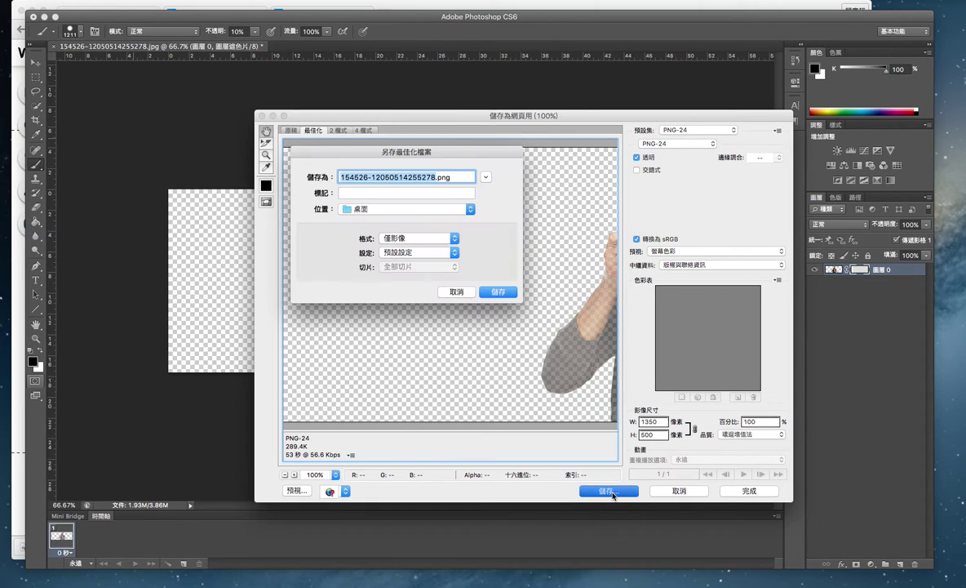
text(002)
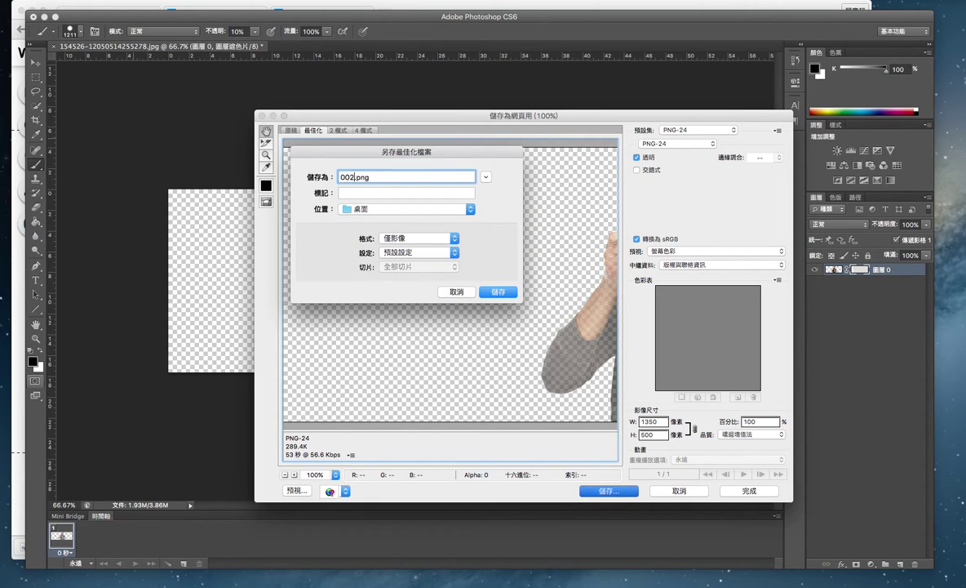
key(Return)
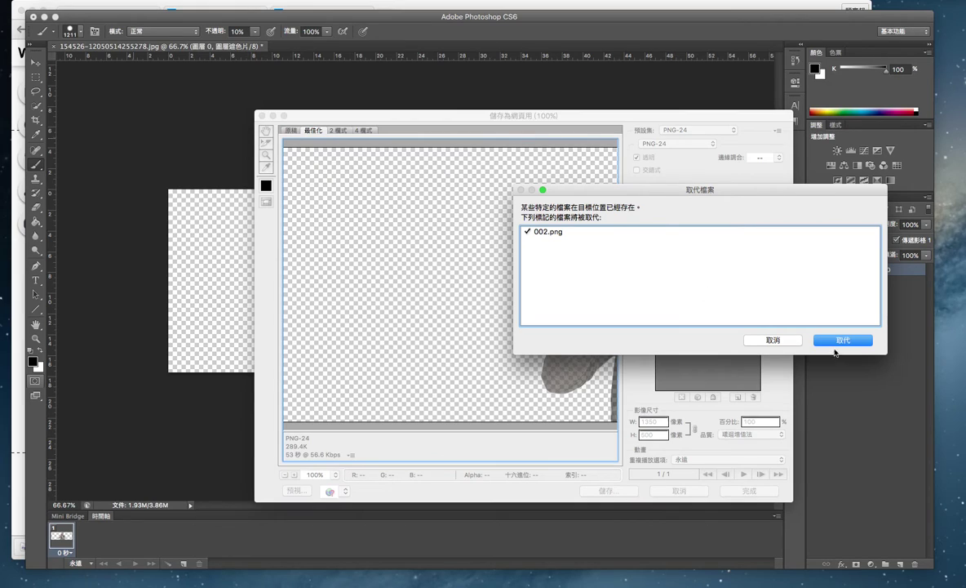
key(Return)
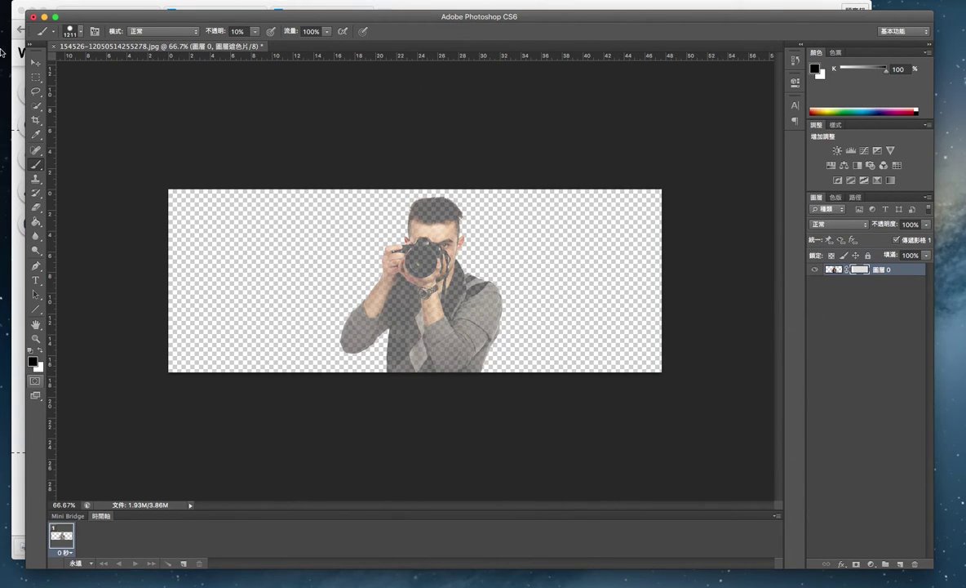
- Close Photoshop without saving the changes to the source image and return to the Wix editor
click(36, 62)
key(super+w)
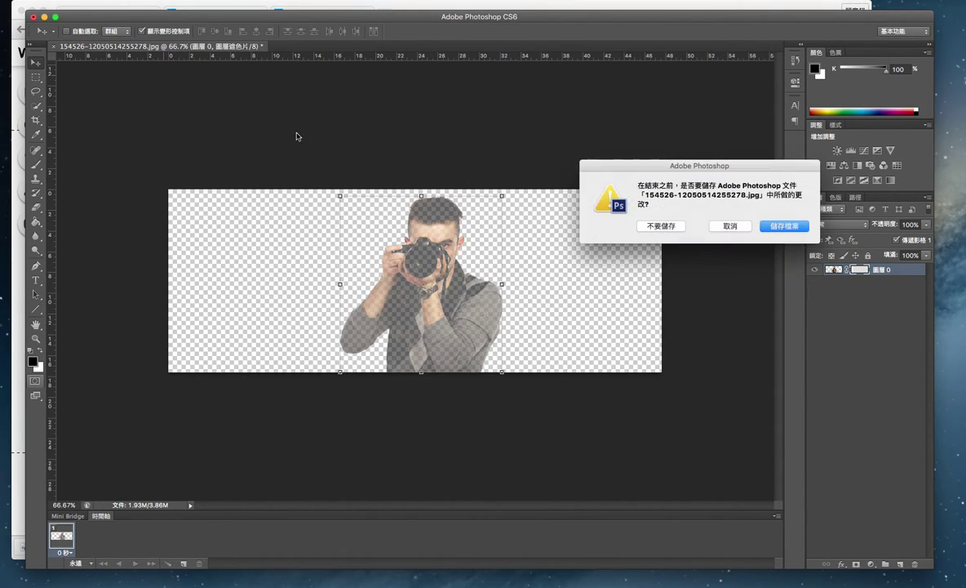
click(661, 230)
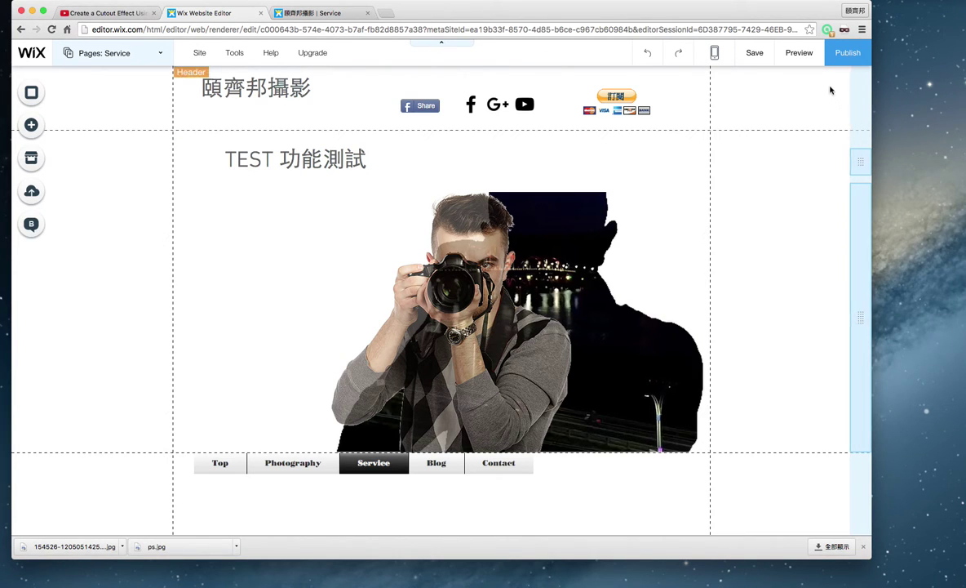
- Delete the old photographer cutout image and the night-scene strip behind it from the Service page
click(513, 258)
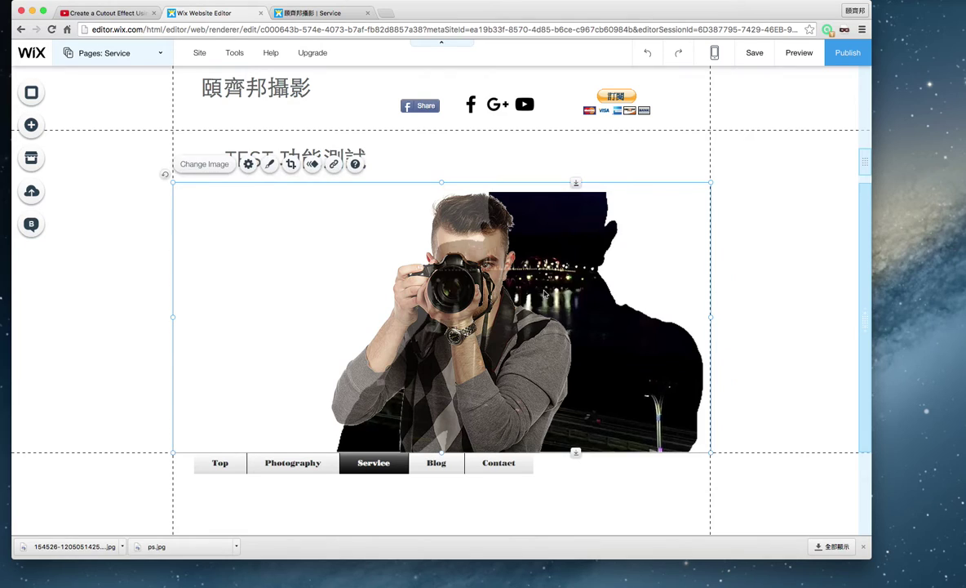
key(Delete)
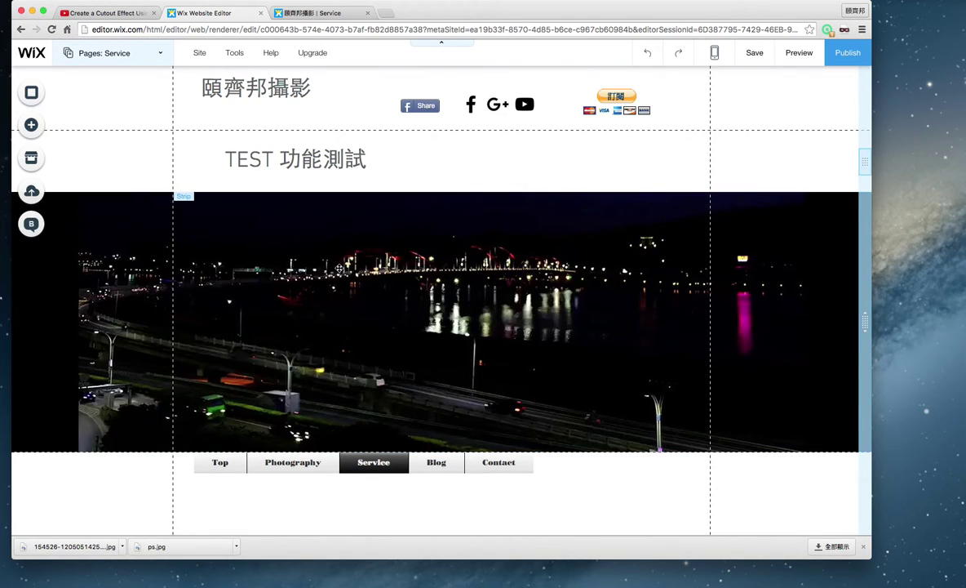
click(130, 266)
key(Delete)
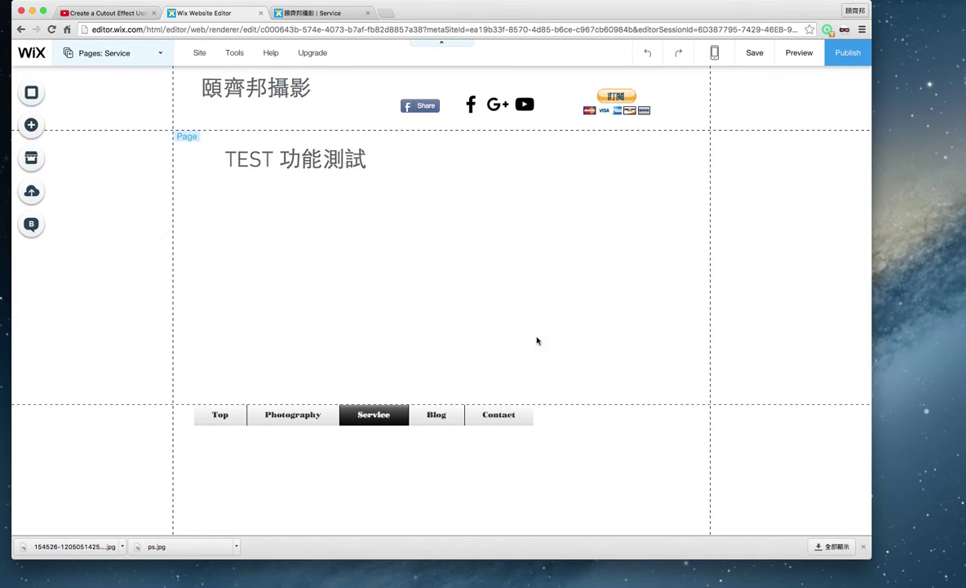
- Add the Classic (Video) strip with the snowy forest to the Service page below the test heading
click(31, 124)
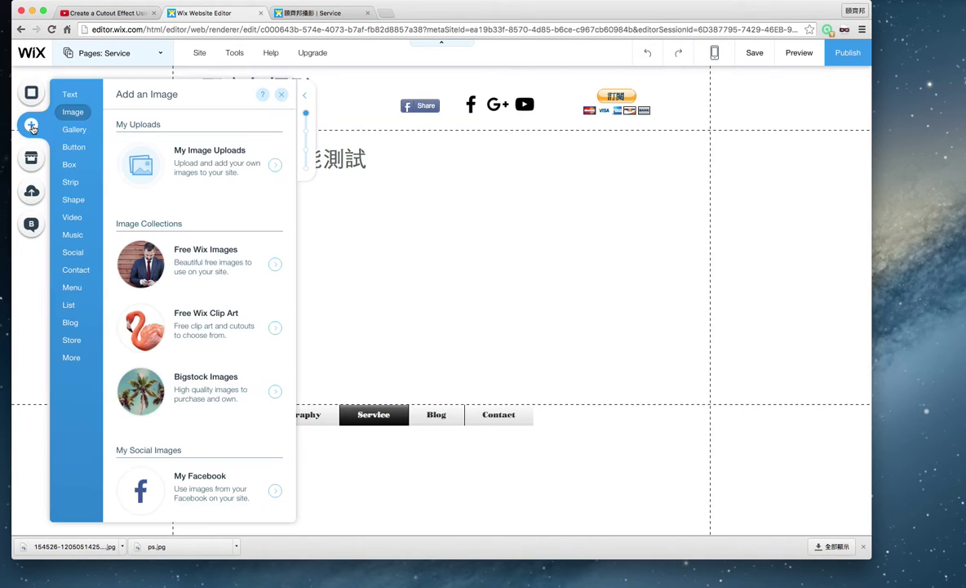
click(70, 182)
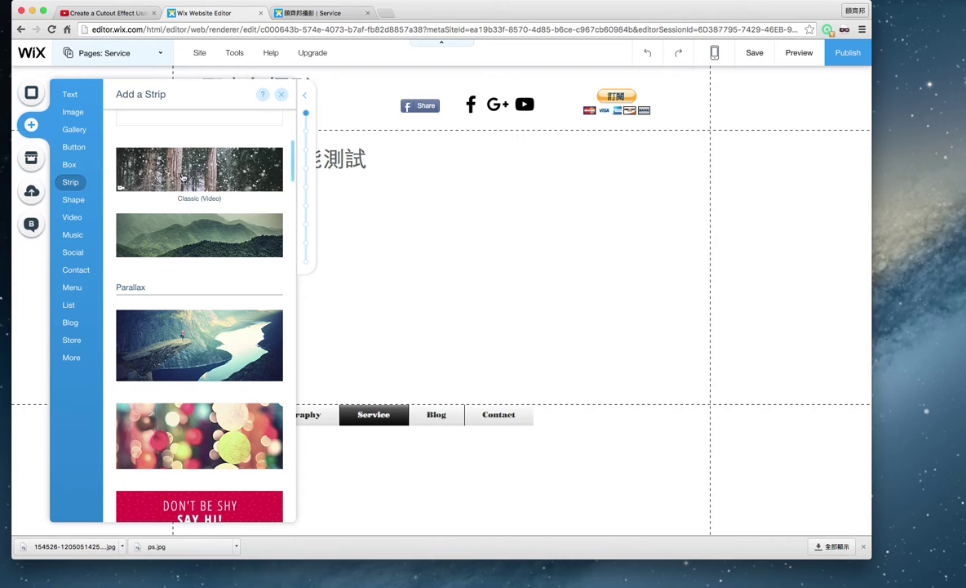
click(189, 170)
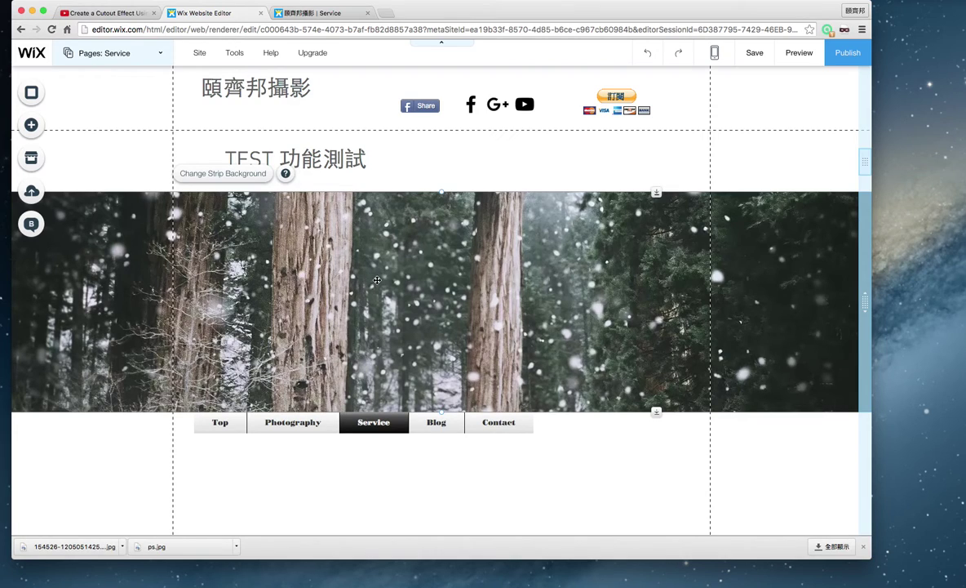
- Replace the new strip's background with the uploaded red bridge video and extend the strip's lower edge slightly downward
double_click(377, 280)
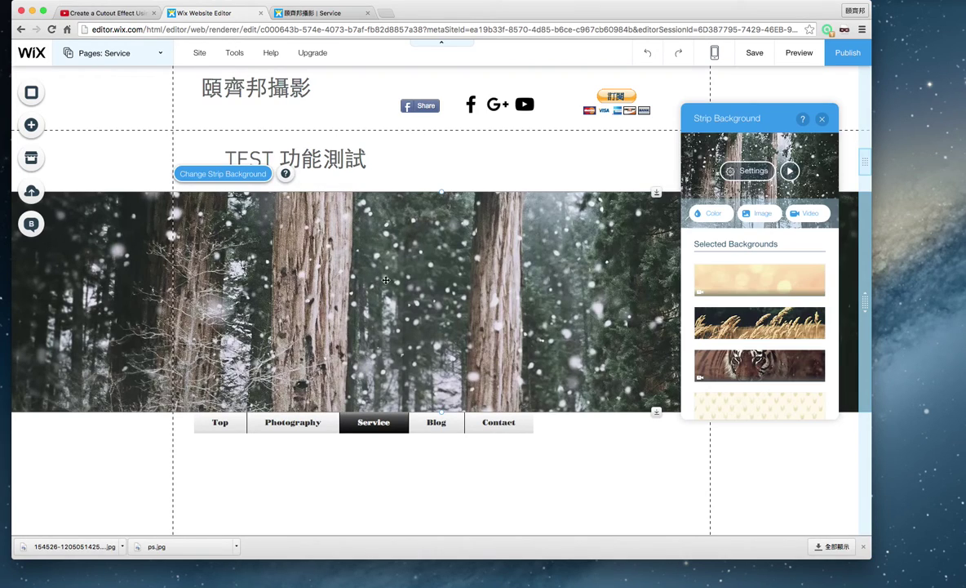
click(808, 214)
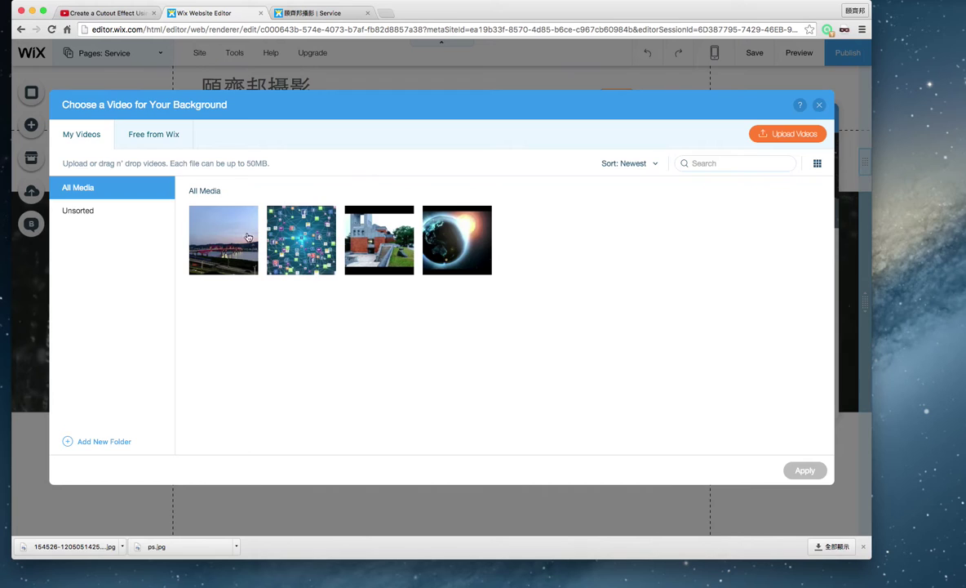
click(230, 234)
click(804, 470)
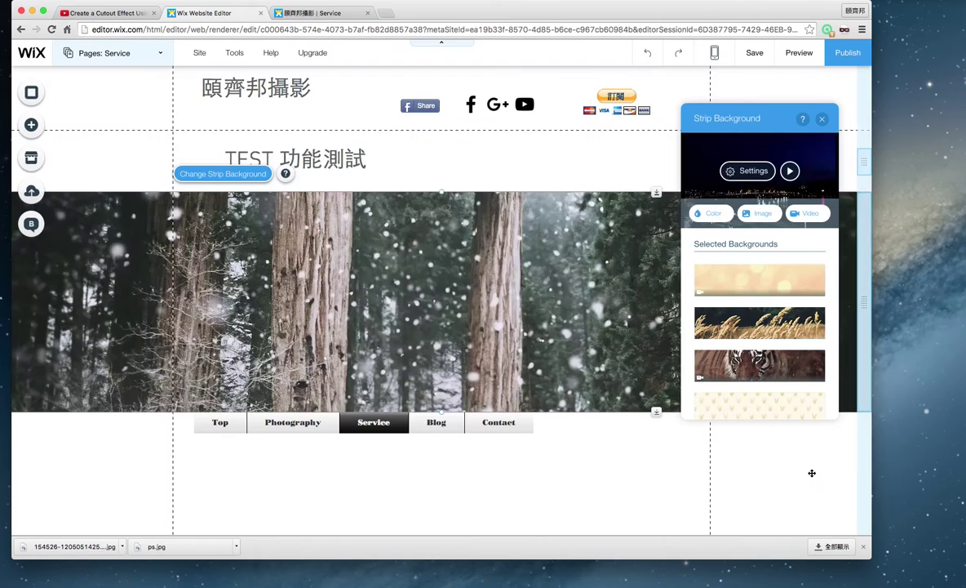
click(821, 119)
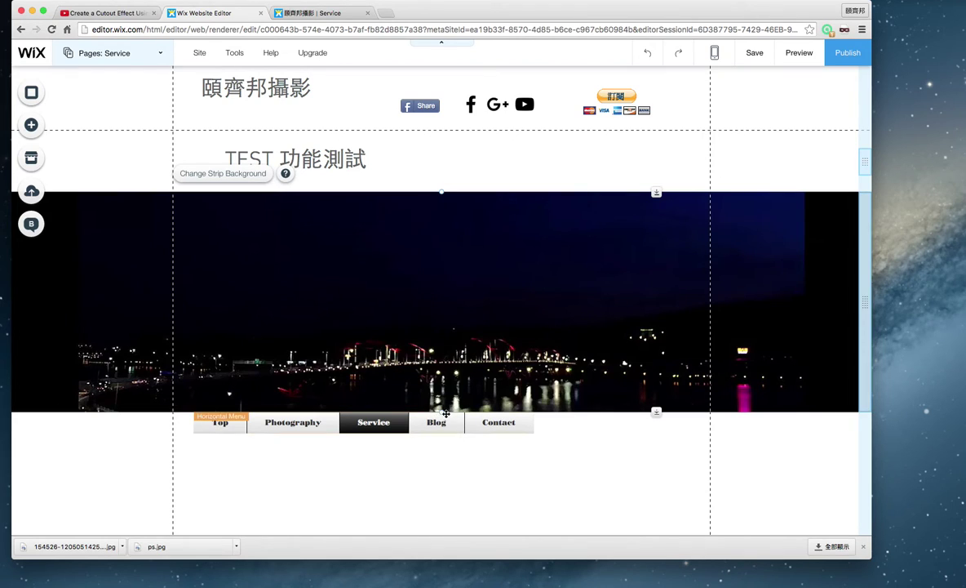
drag(439, 411, 437, 455)
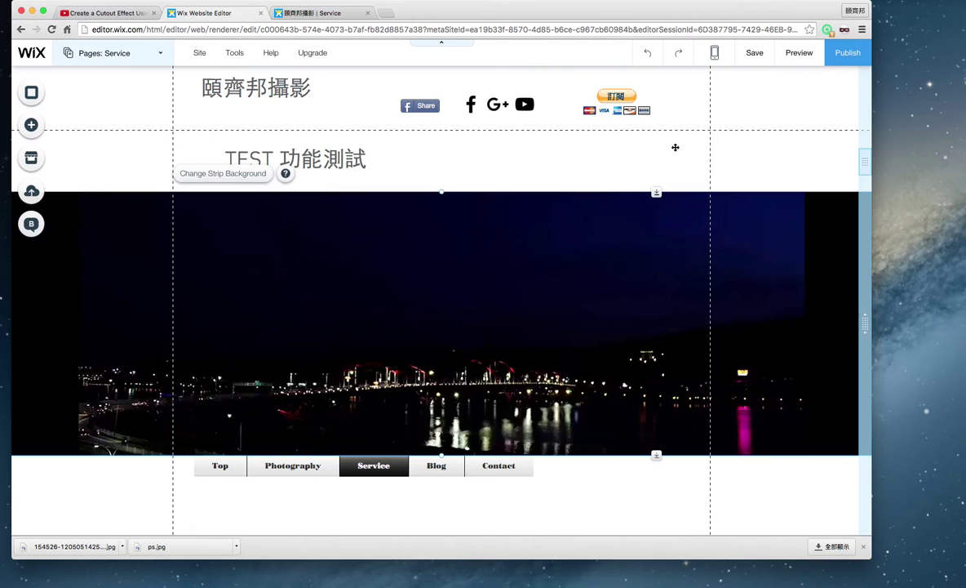
- Delete the old 001.png and the newest photographer cutout from the site's uploaded images
click(33, 126)
click(75, 112)
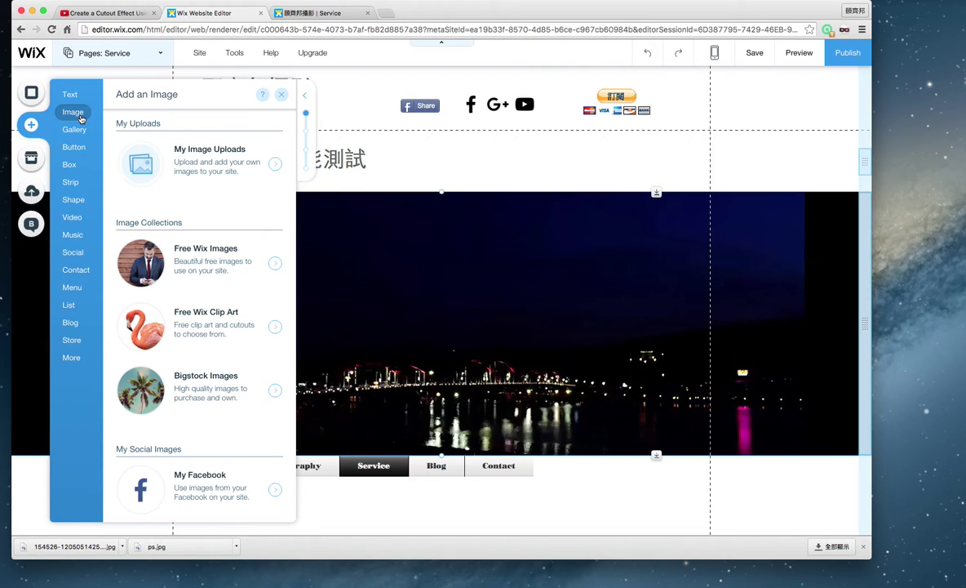
click(206, 159)
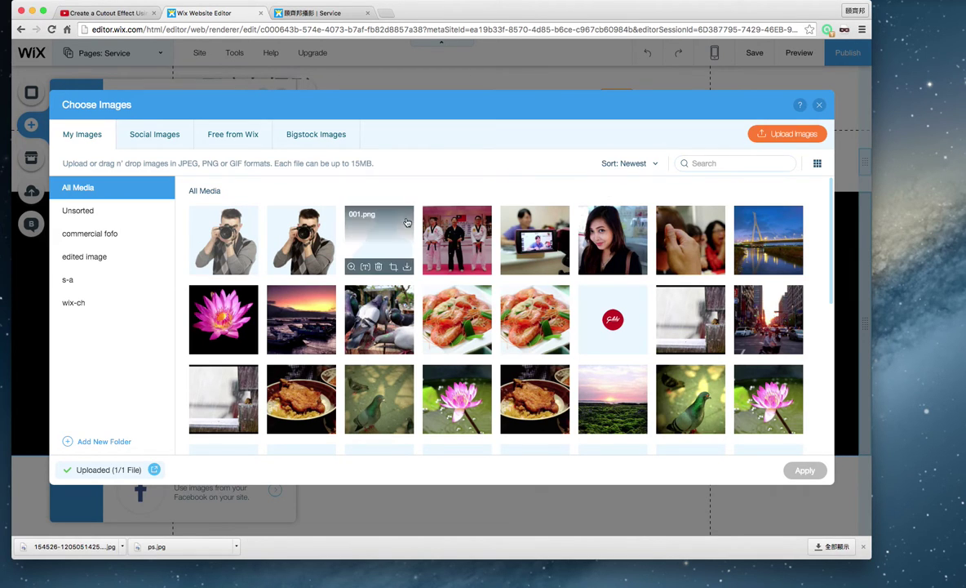
click(386, 223)
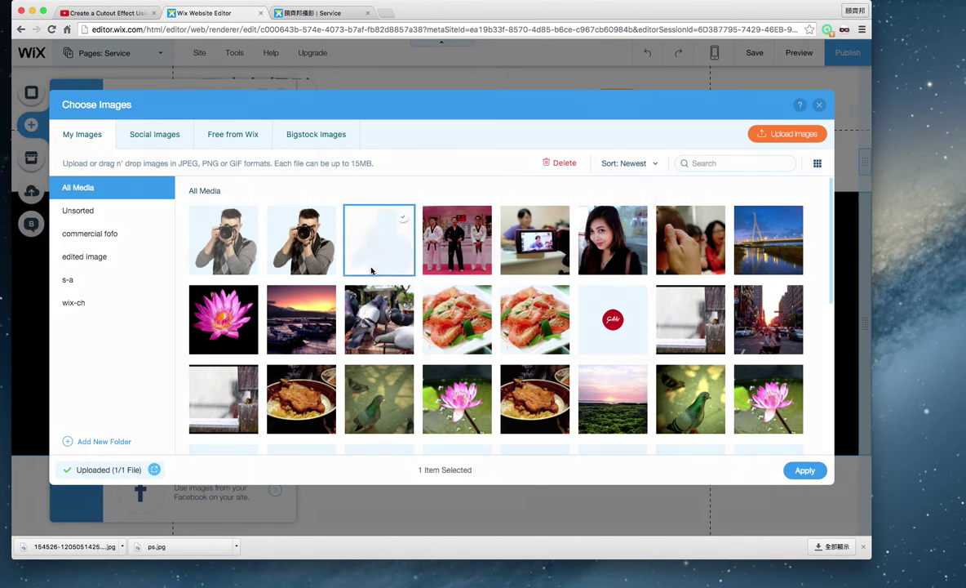
click(376, 267)
click(541, 329)
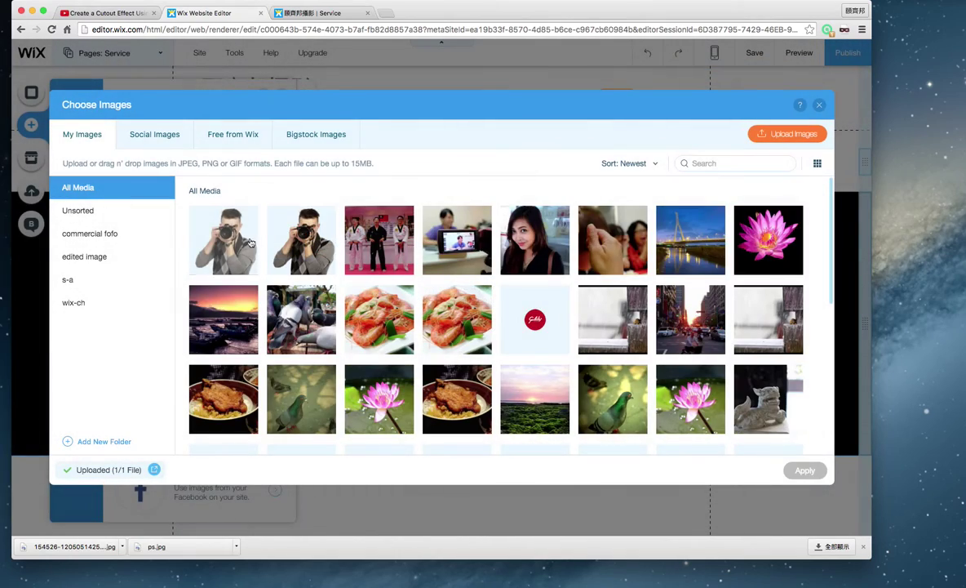
click(251, 238)
click(222, 265)
click(539, 329)
- Upload 001.png and 002.png from the desktop to the site's image library
click(779, 135)
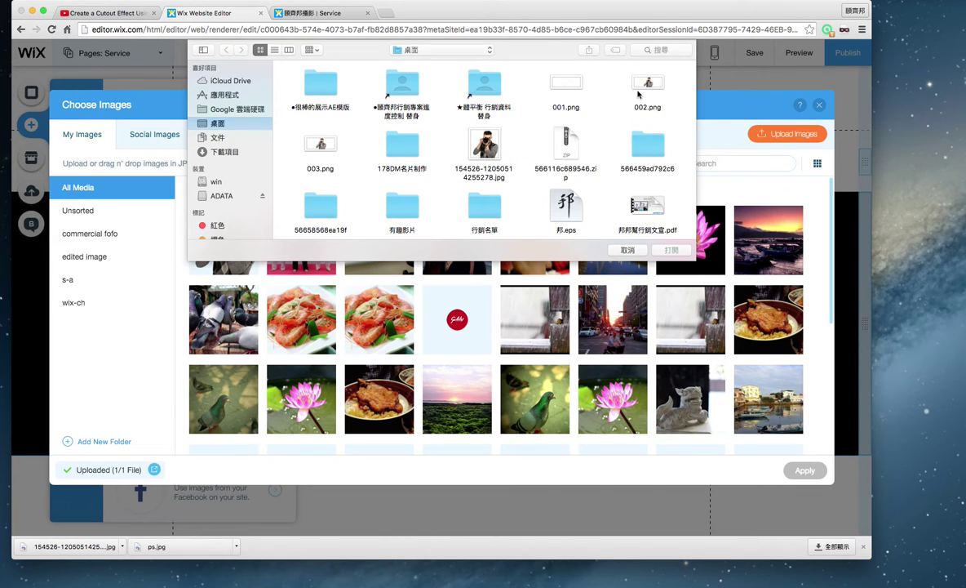
click(642, 94)
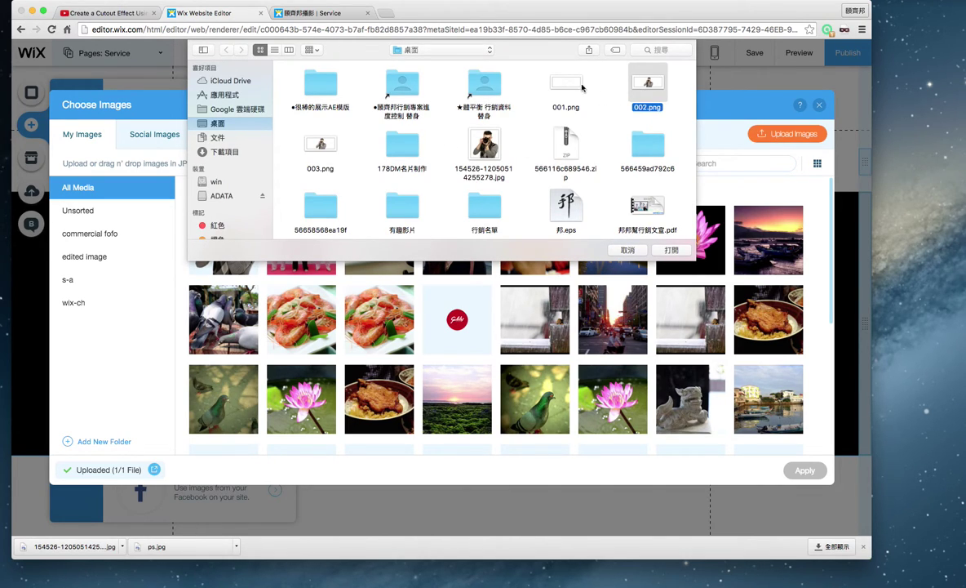
super+click(581, 86)
click(667, 250)
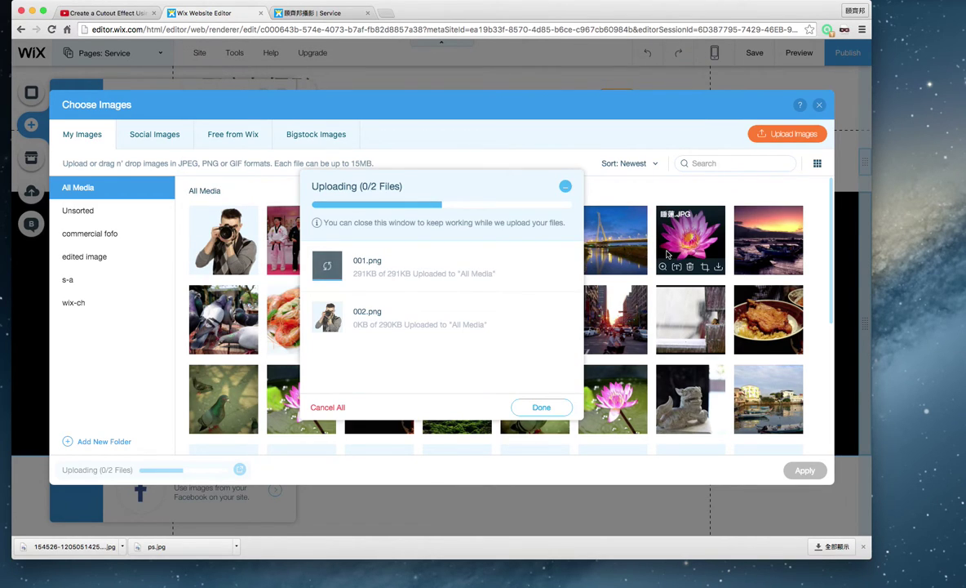
click(539, 406)
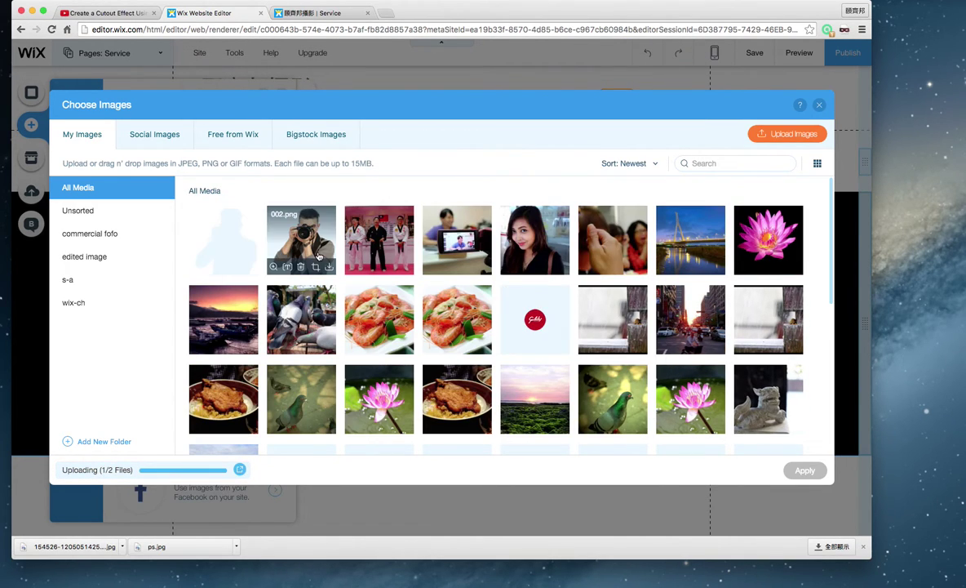